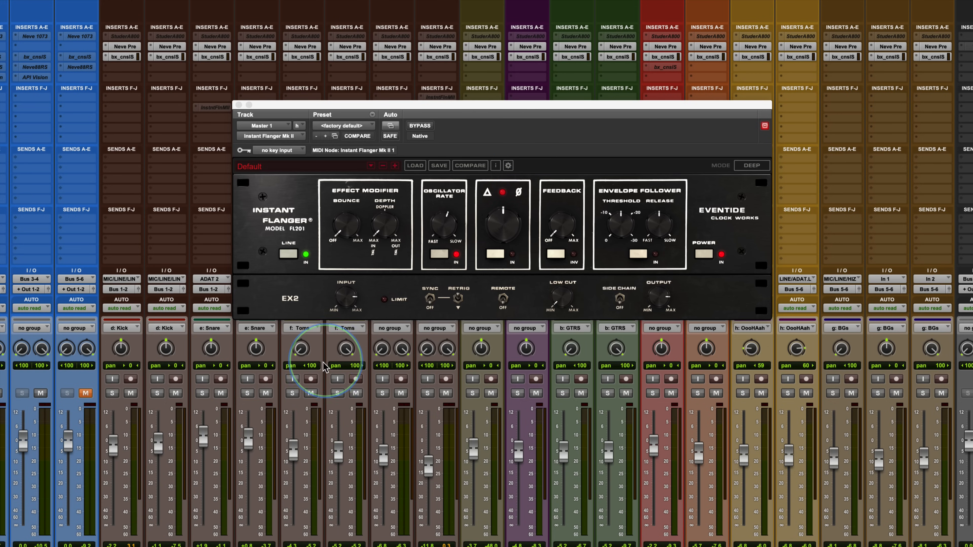
- Switch the flanger's line out, and turn the Always show values option on and back off
click(286, 254)
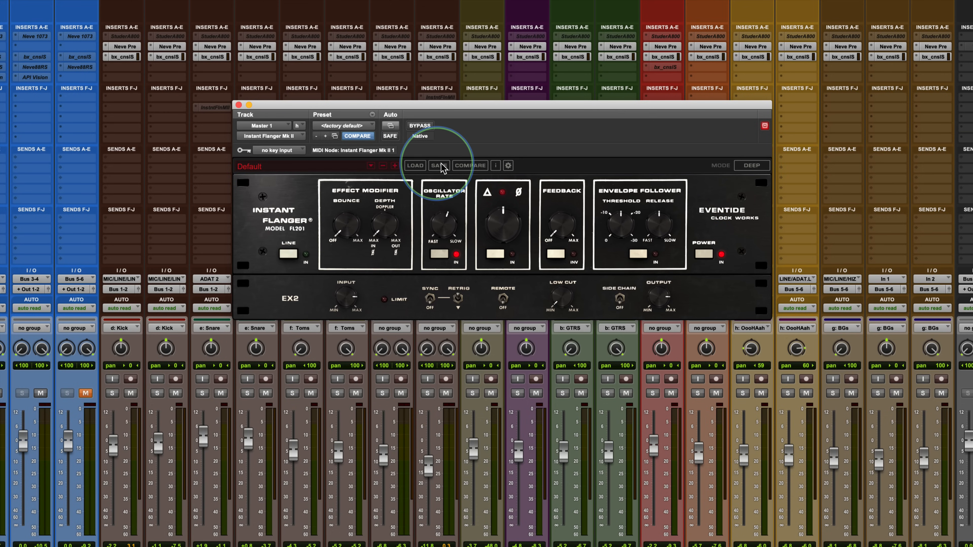
click(508, 166)
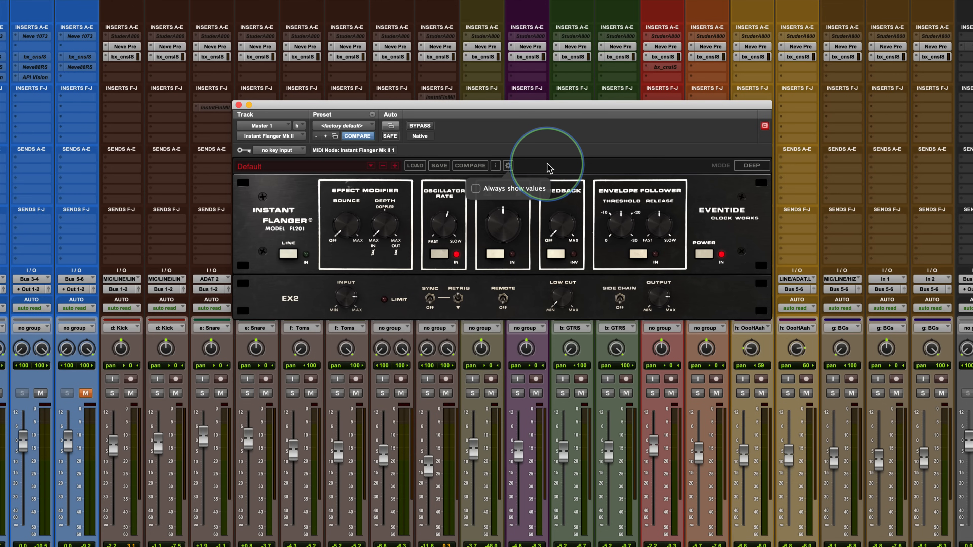
click(475, 188)
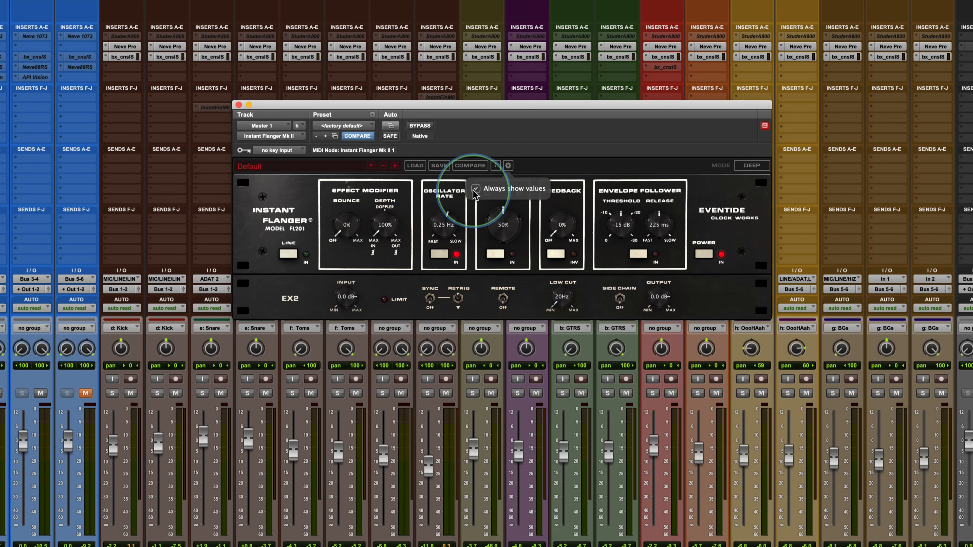
click(475, 188)
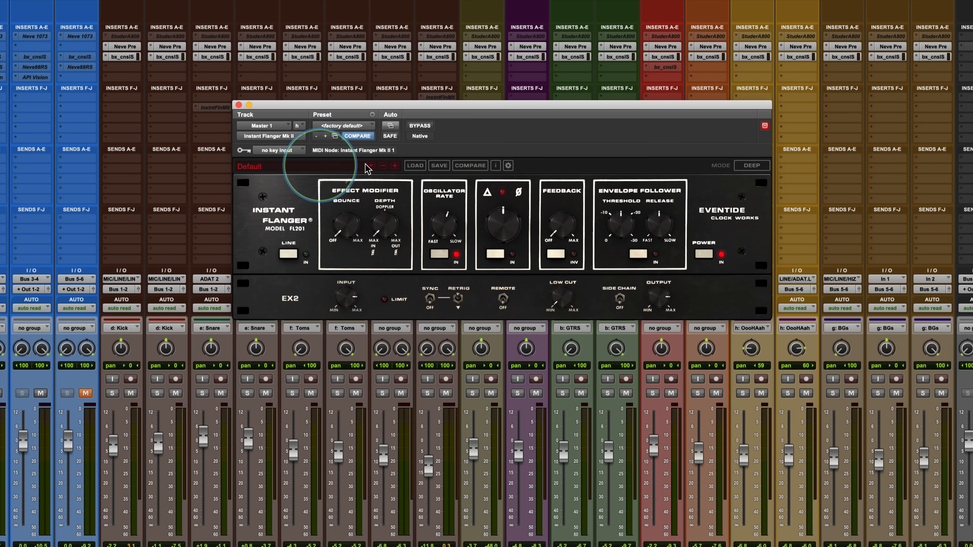
- Try the flanger's Shallow, Deep and Wide modes and return the mode to Deep
click(753, 169)
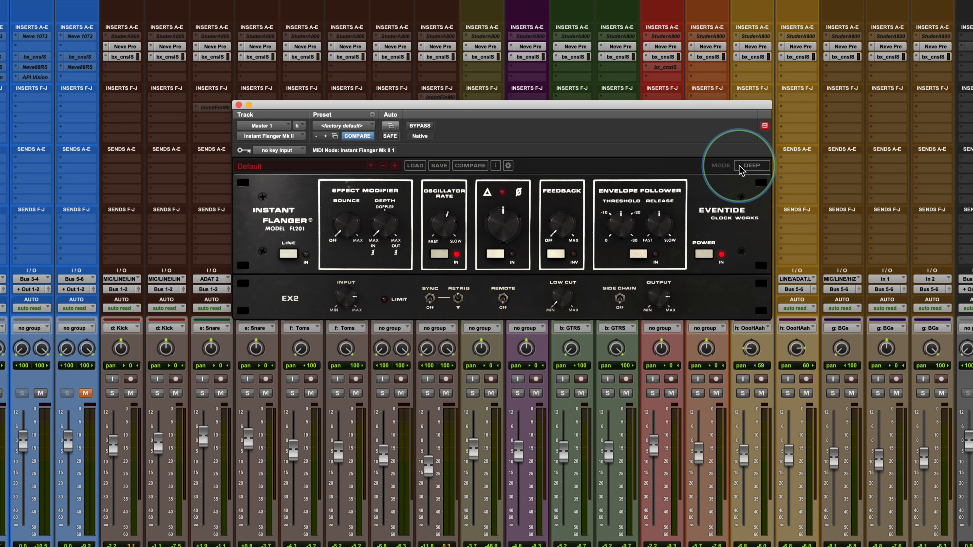
click(756, 169)
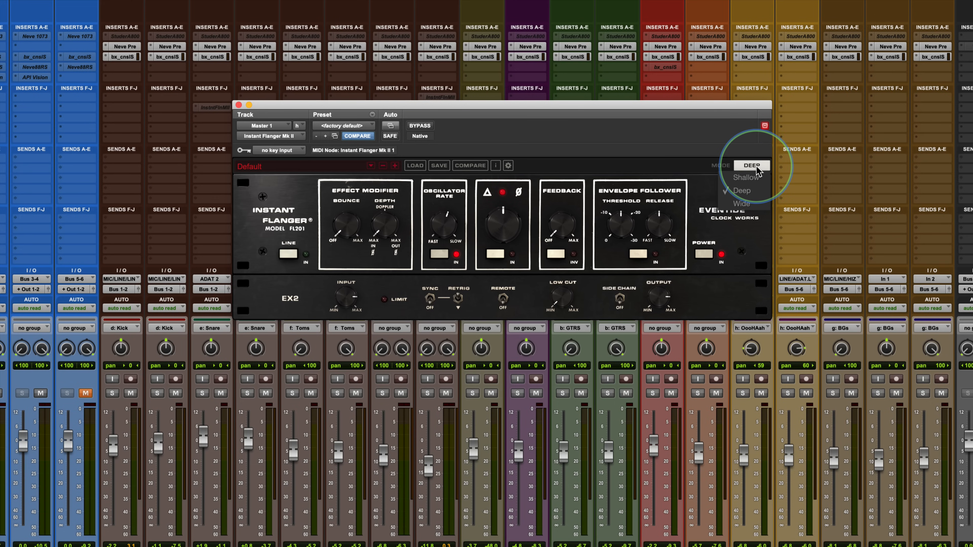
click(746, 178)
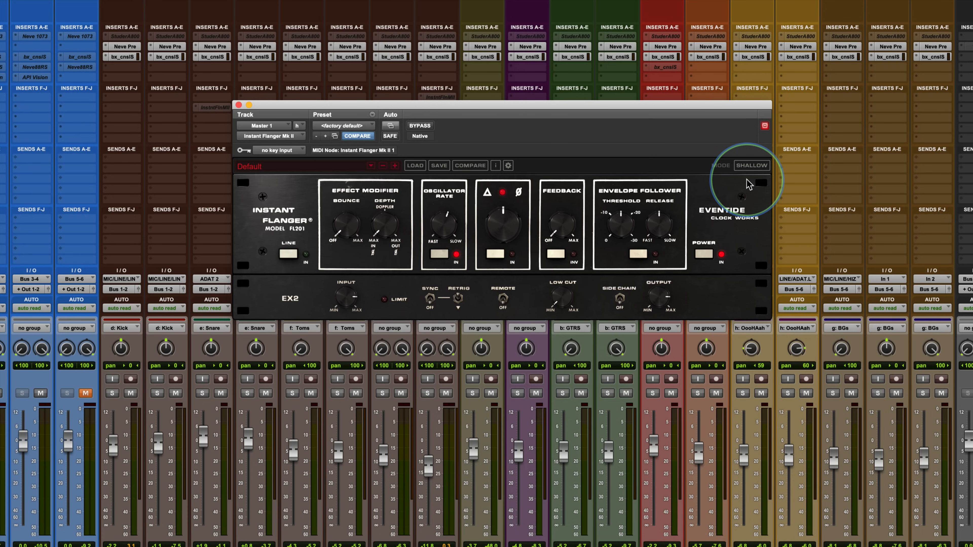
click(751, 165)
click(747, 191)
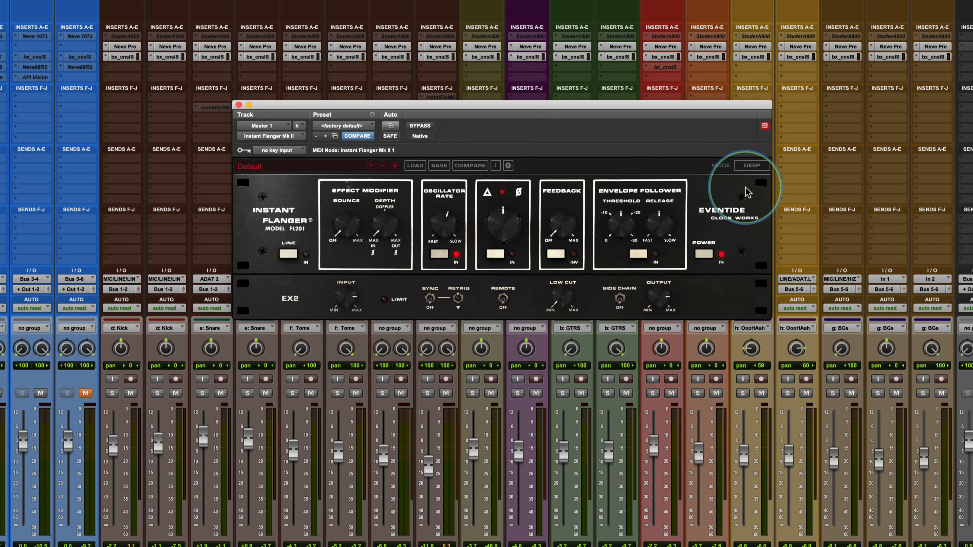
click(747, 166)
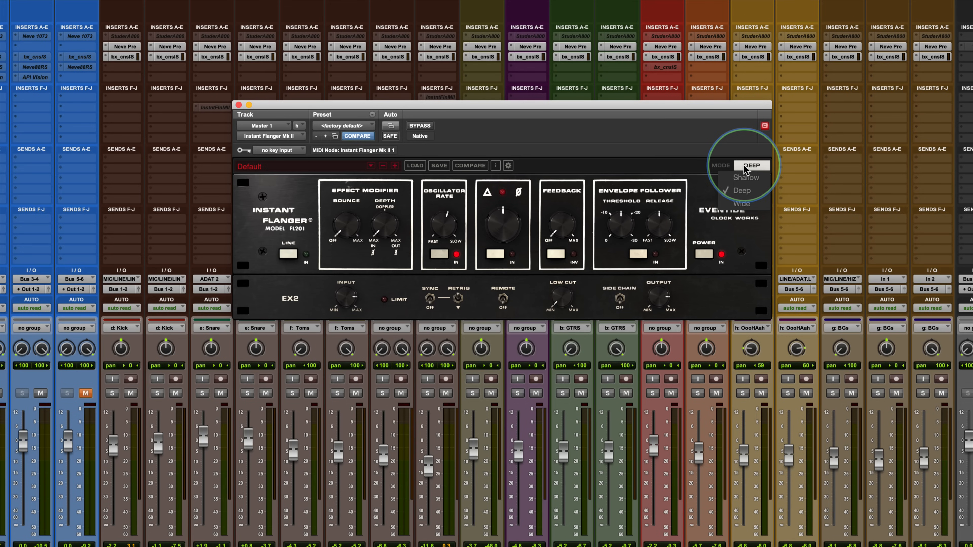
click(747, 204)
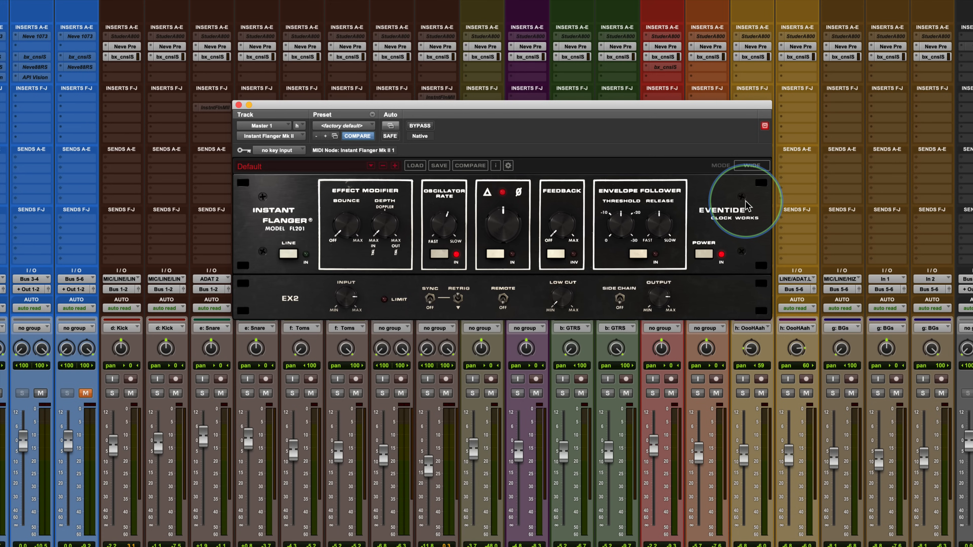
click(751, 165)
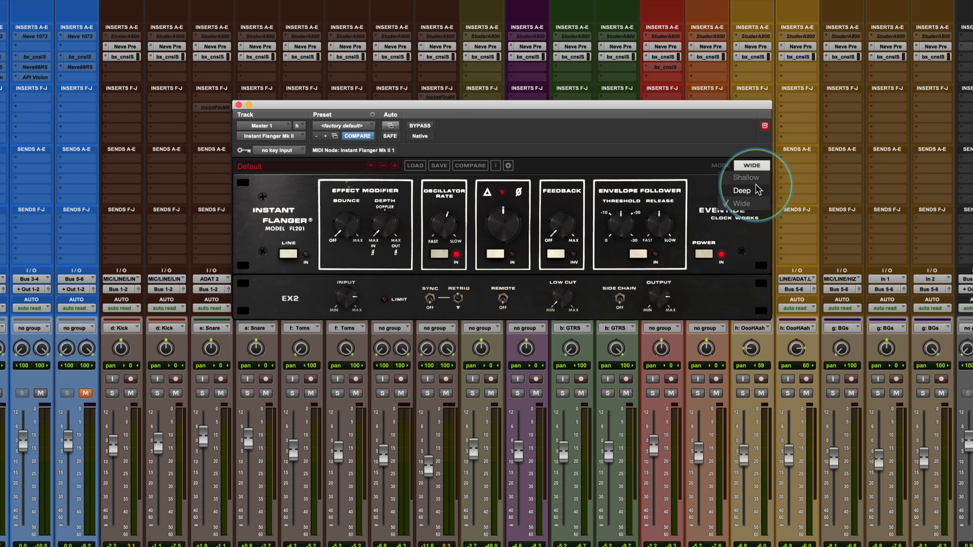
click(759, 188)
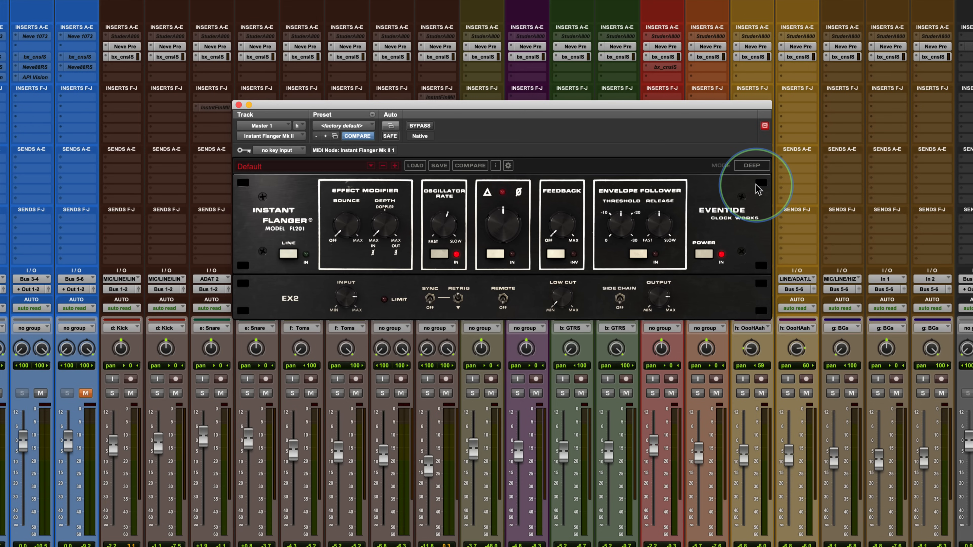
click(745, 166)
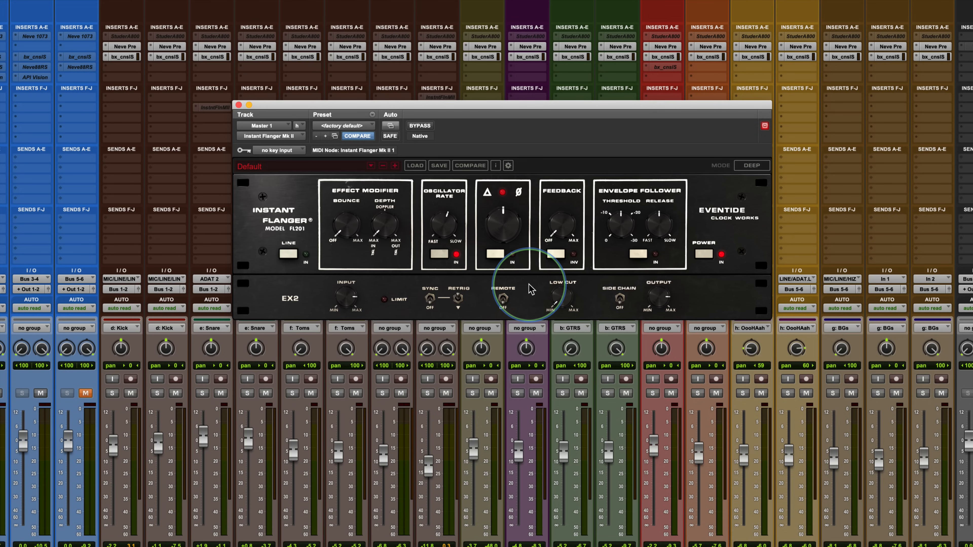
- Toggle the flanger's line in and out, leaving it engaged
click(288, 253)
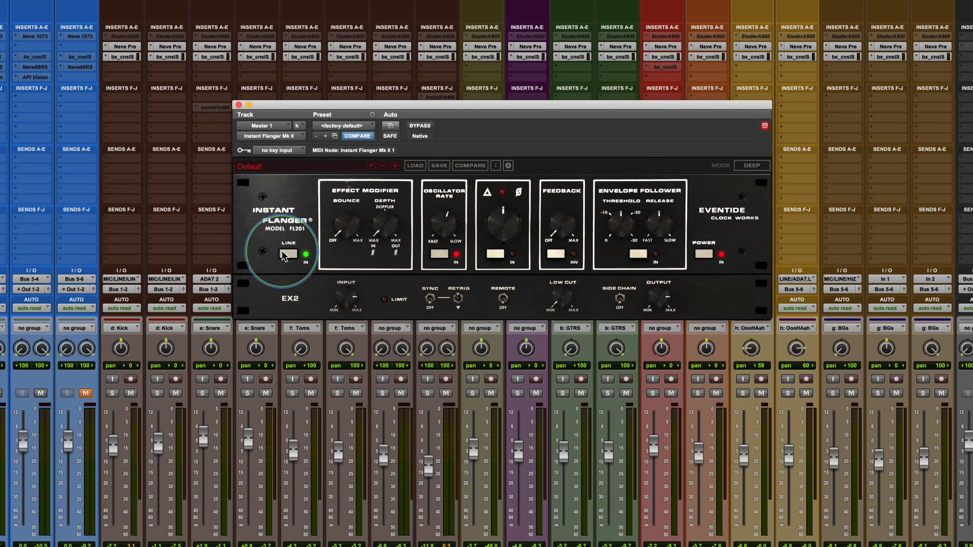
click(287, 256)
click(288, 257)
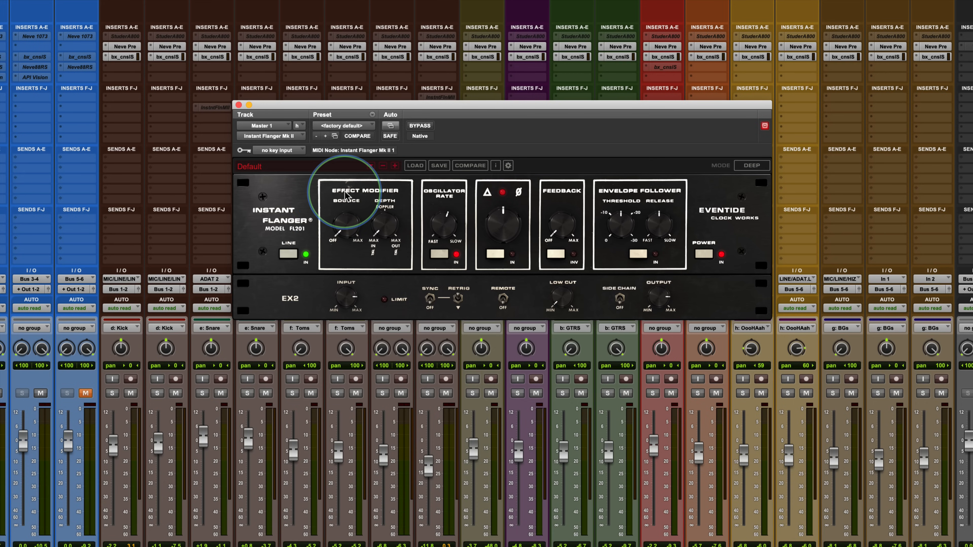
- Turn the flanger's Oscillator Rate slightly toward slow
mouse_move(389, 203)
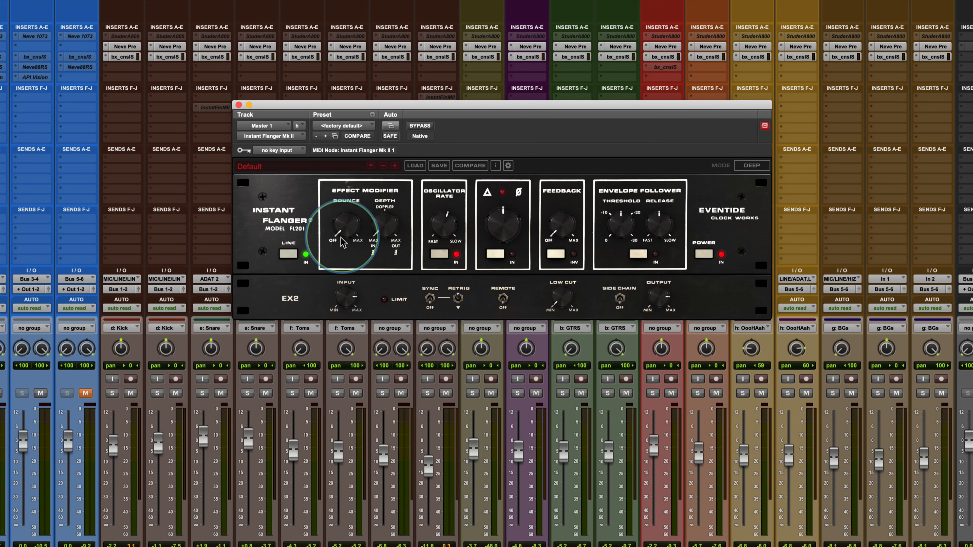
mouse_move(341, 208)
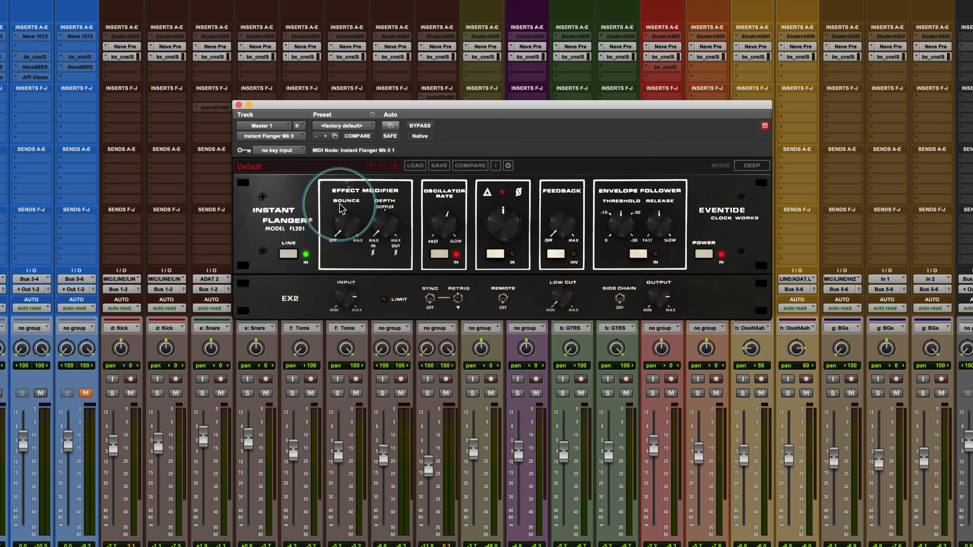
mouse_move(341, 247)
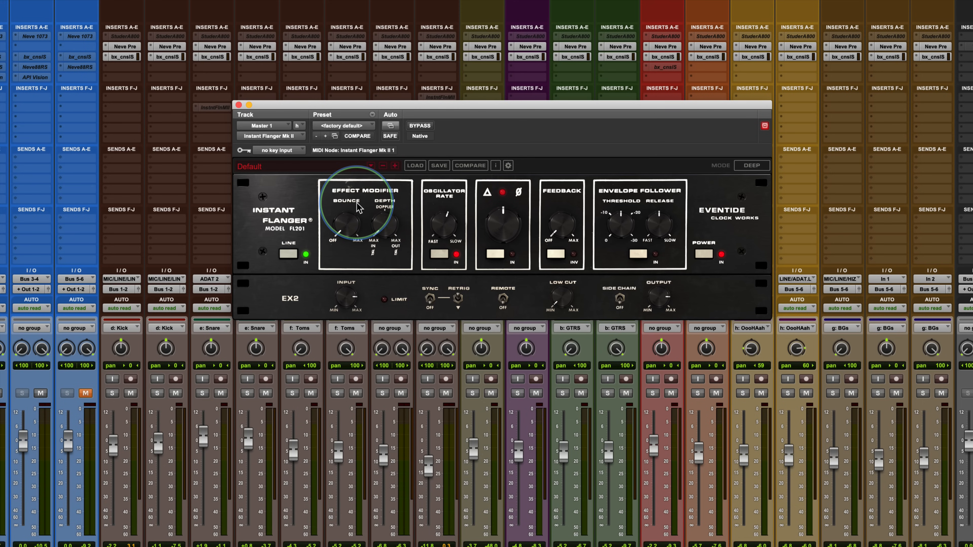
mouse_move(364, 231)
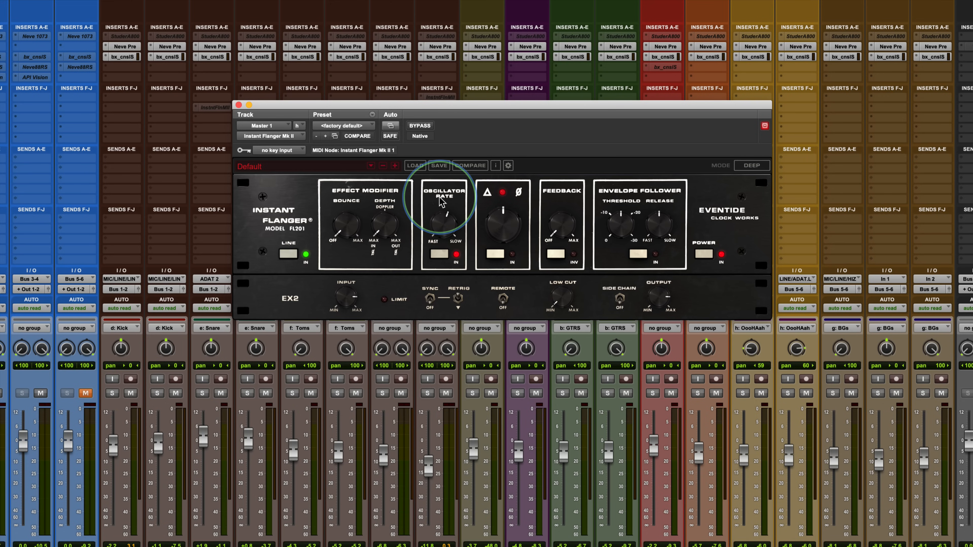
drag(440, 231, 439, 224)
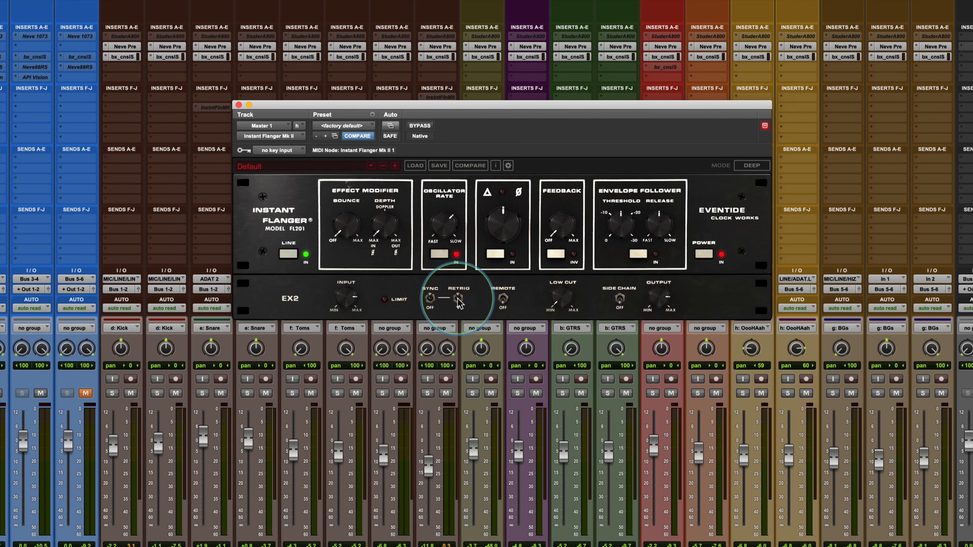
- Set the large manual flange knob to 57% and toggle the manual and oscillator switches, leaving only the oscillator in
click(503, 234)
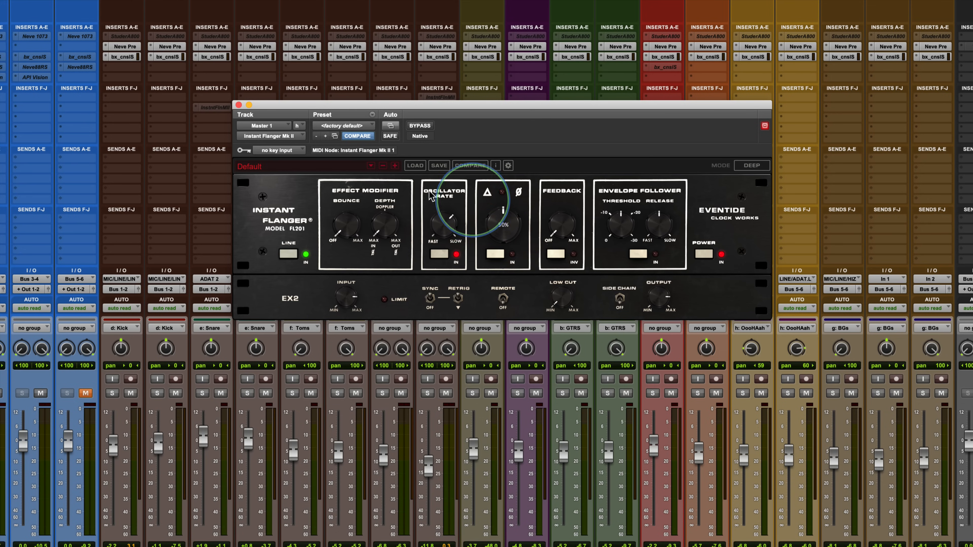
click(496, 253)
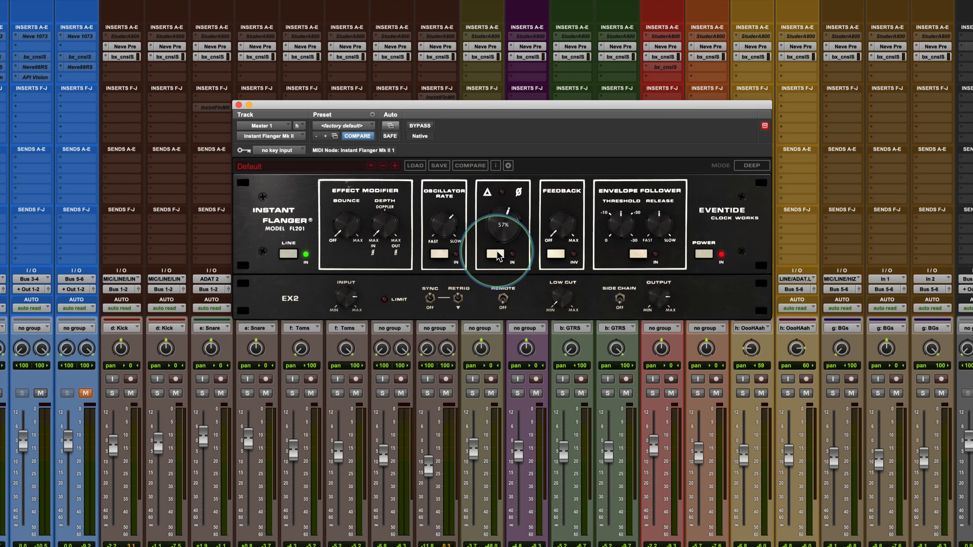
click(439, 255)
click(495, 254)
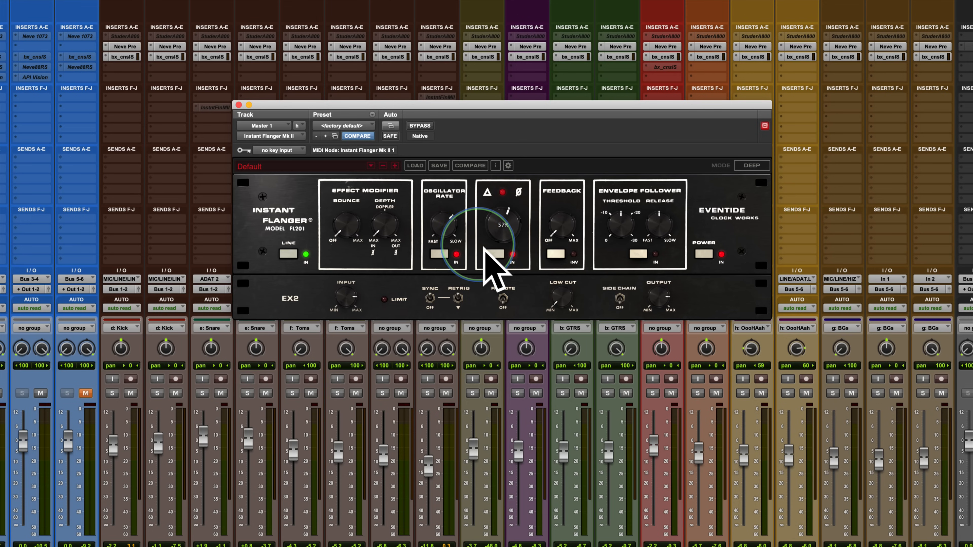
click(496, 255)
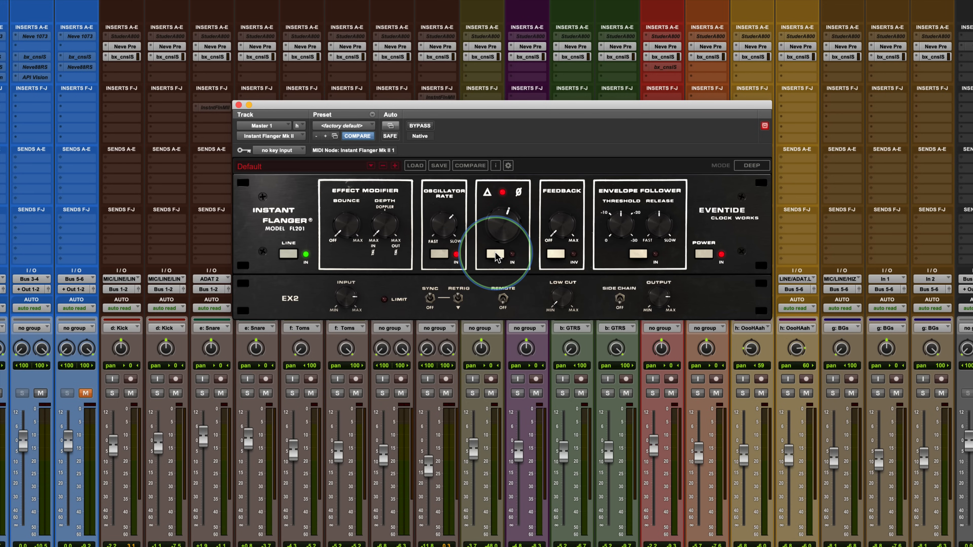
- Try the Feedback invert switch, and switch the Envelope Follower in and back out
mouse_move(551, 223)
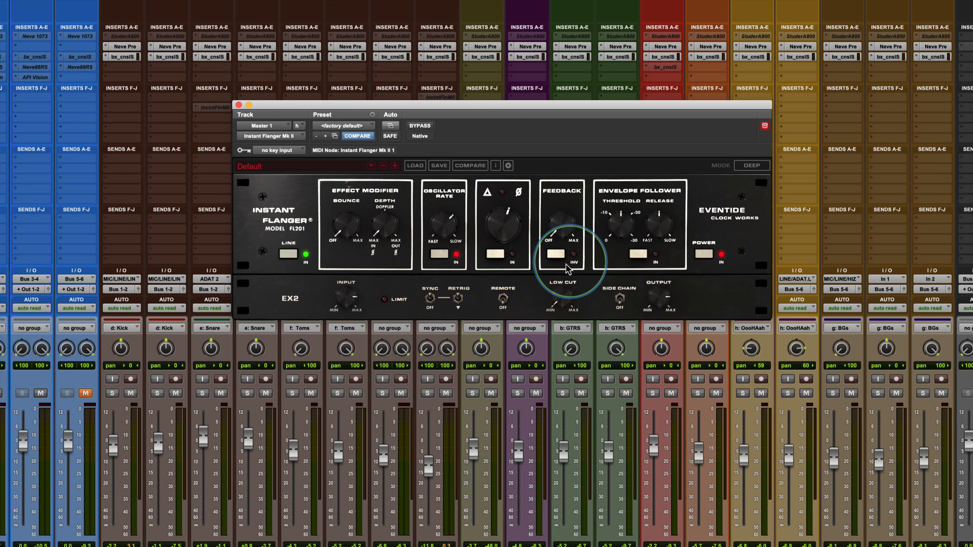
click(561, 256)
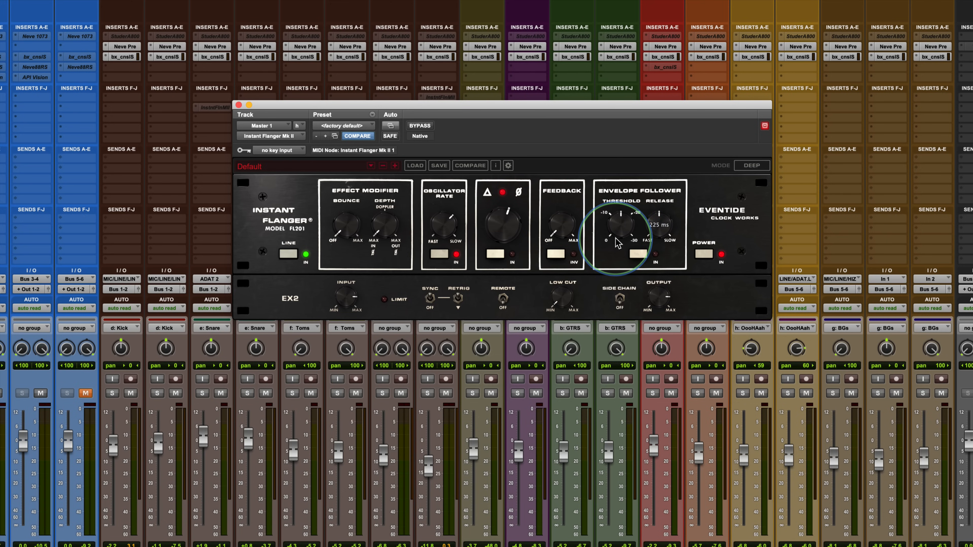
click(639, 255)
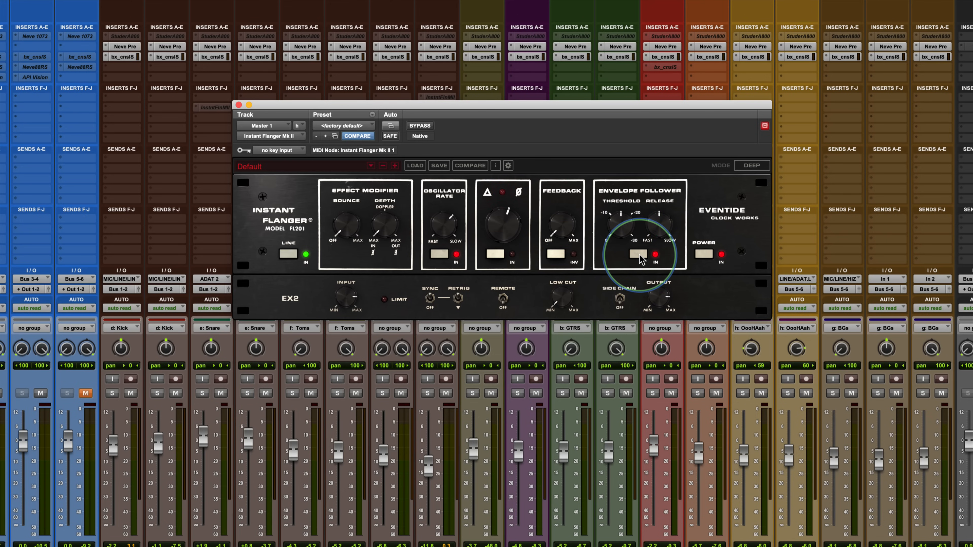
click(639, 254)
mouse_move(655, 235)
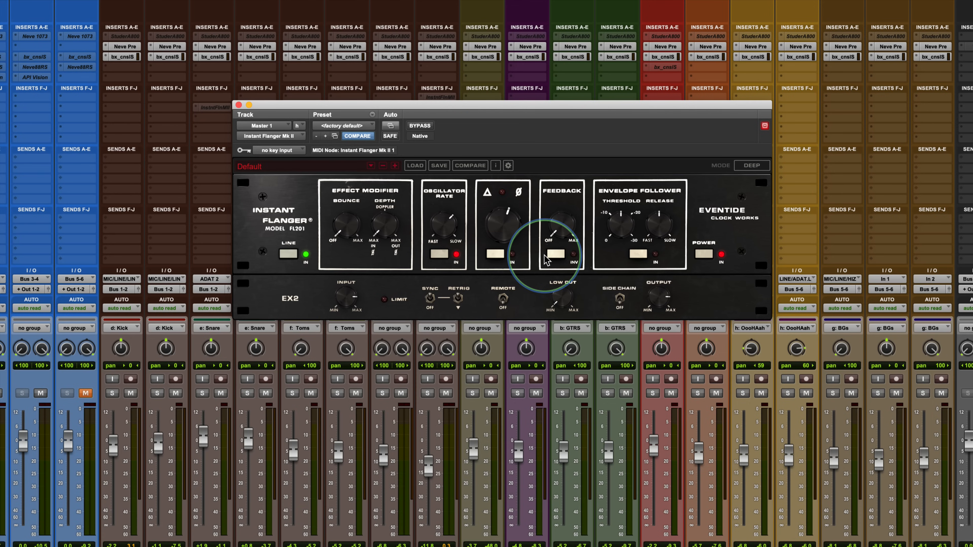
- Inspect the plugin's key input selector, its Side Chain switch, and the Output and Input level controls
click(282, 151)
mouse_move(288, 154)
click(274, 150)
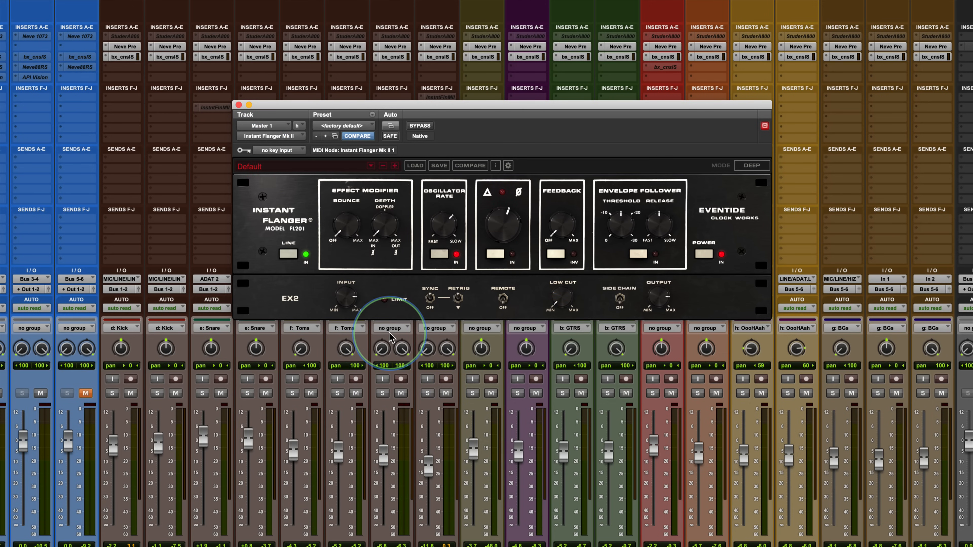
click(620, 298)
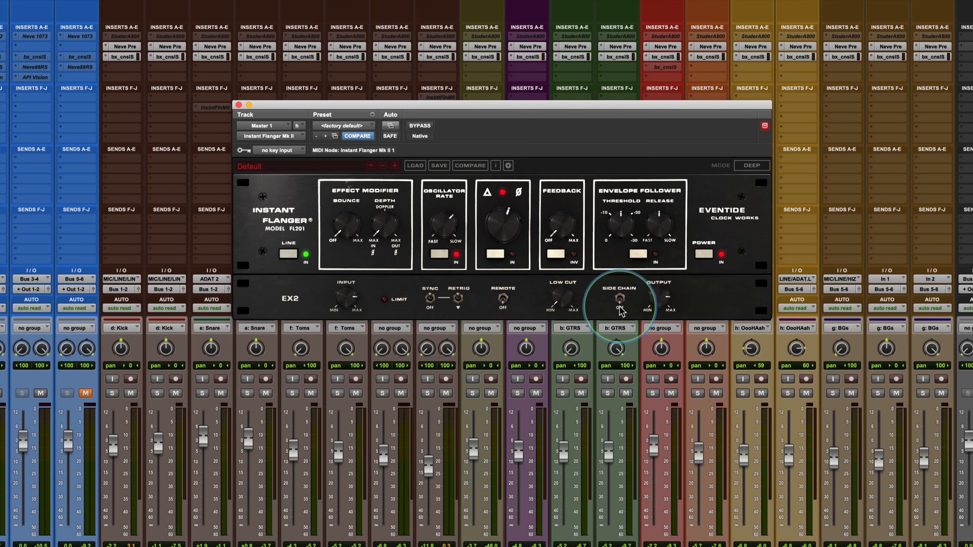
mouse_move(657, 299)
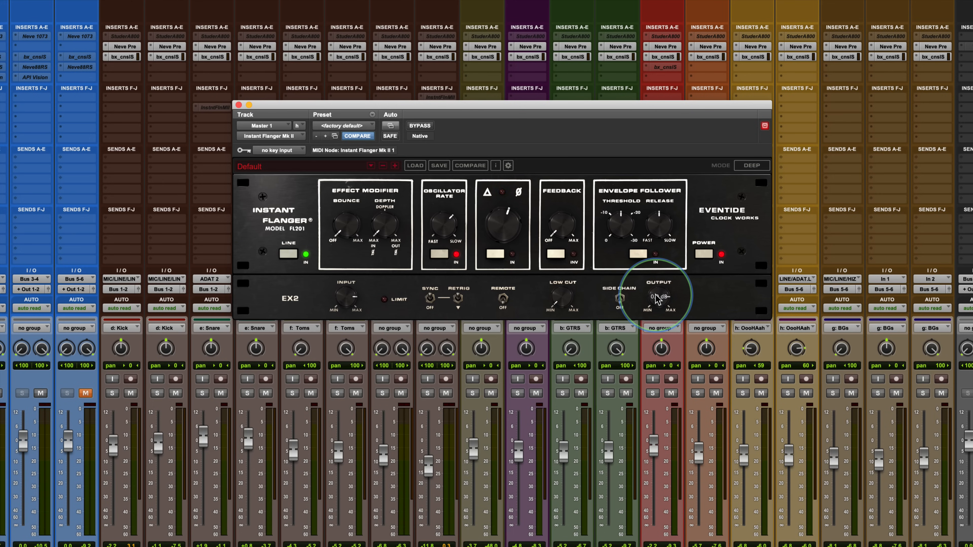
mouse_move(352, 302)
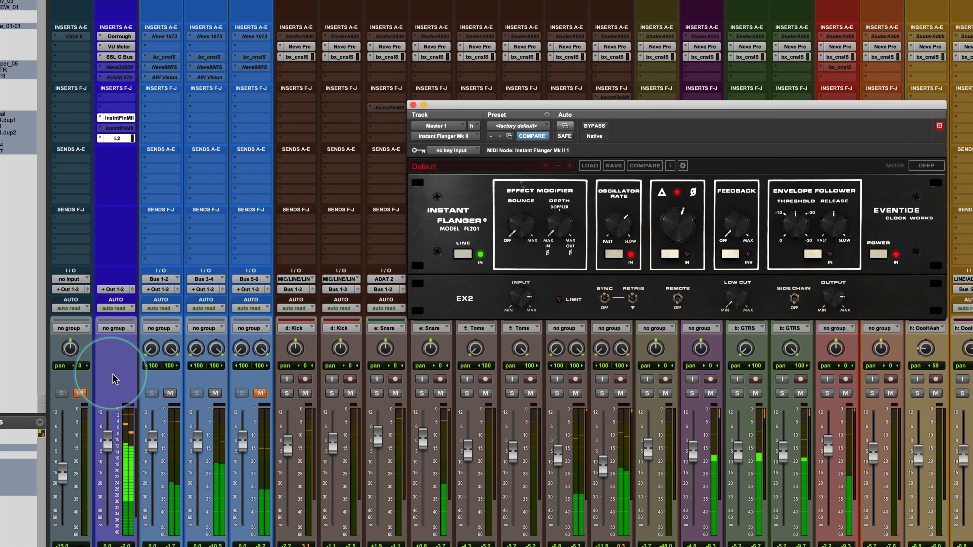
- Mute the first Bus 1-2 track, move the flanger window clear of the mix tracks' mutes, and bypass the flanger on Master 1
click(170, 393)
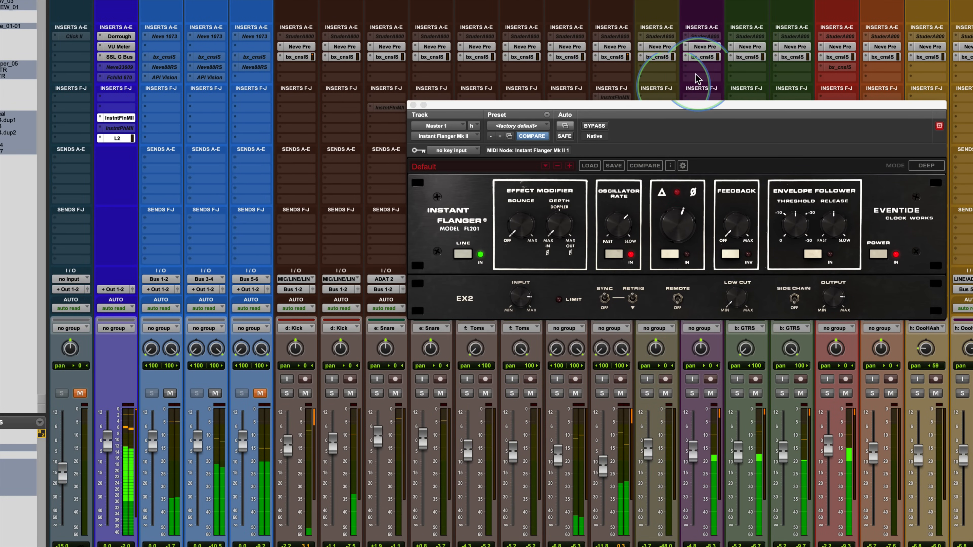
drag(704, 111, 509, 133)
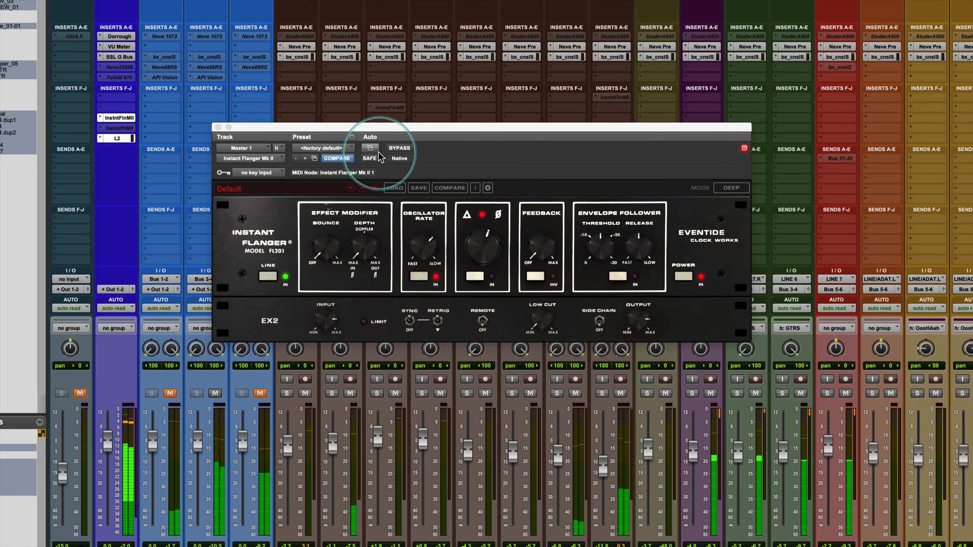
click(400, 150)
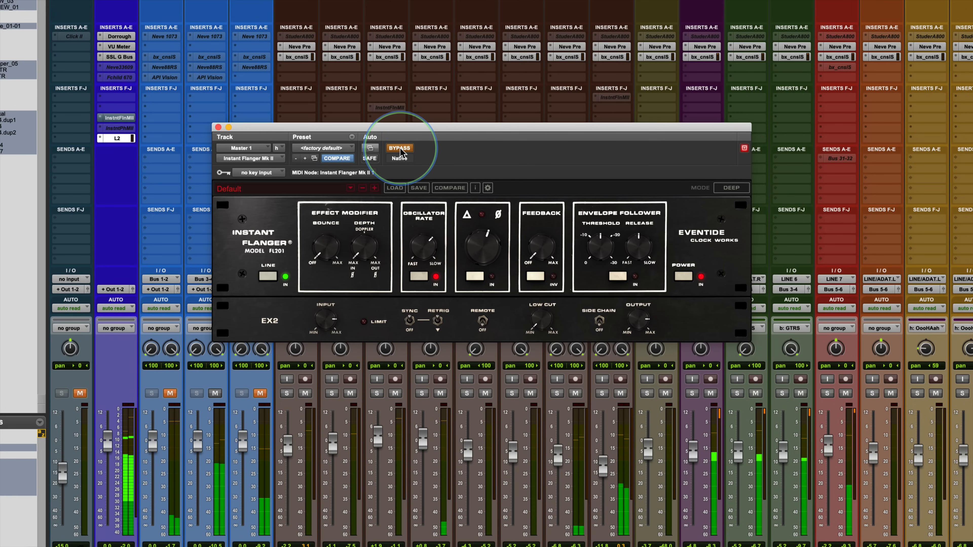
- Take the flanger on Master 1 out of bypass and check its Low Cut and Oscillator Rate settings during playback
click(400, 149)
click(641, 354)
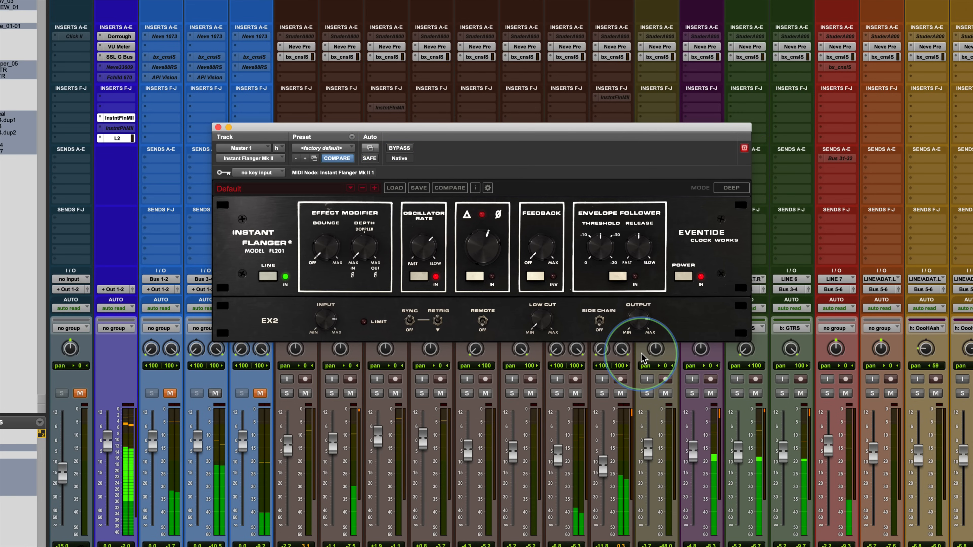
click(537, 320)
click(429, 250)
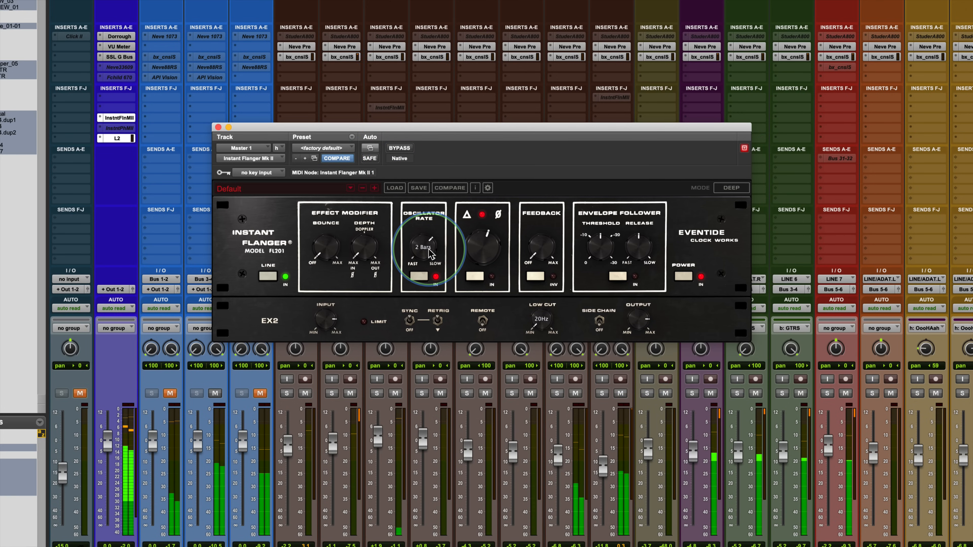
drag(432, 254, 422, 251)
- Try the Bounce control at 100% and return it to 0%, and sweep the Depth control and bring it back
mouse_move(323, 248)
mouse_down()
mouse_move(337, 95)
mouse_move(291, 249)
mouse_move(322, 235)
mouse_move(328, 247)
mouse_up()
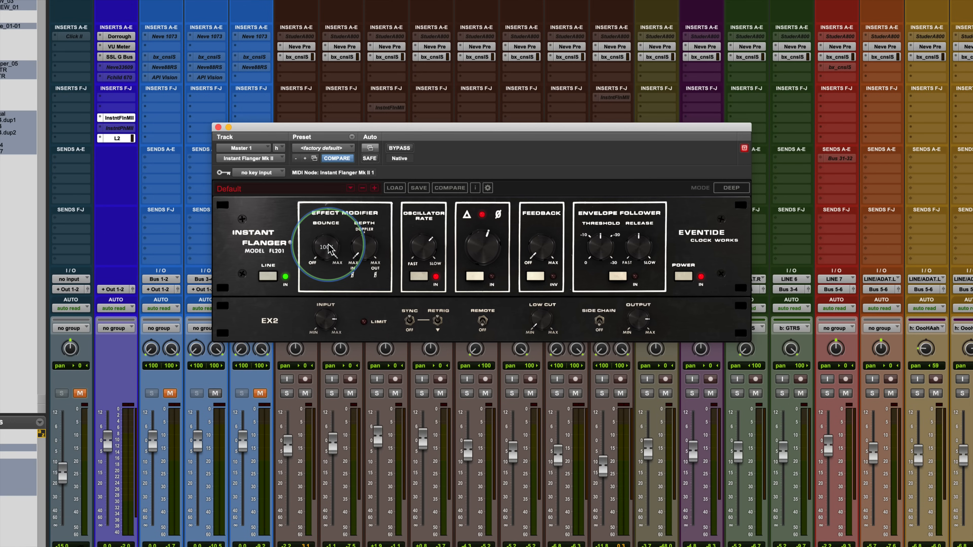
drag(329, 249, 315, 413)
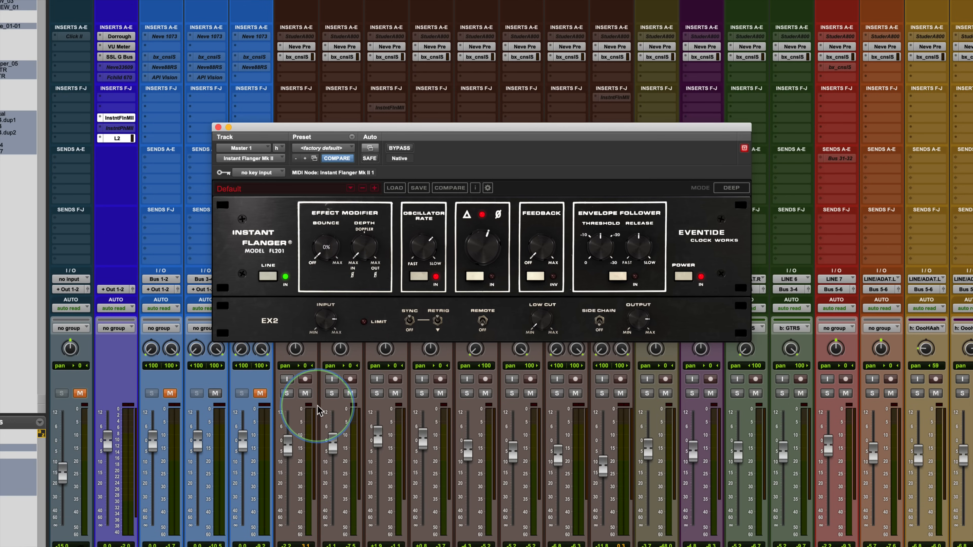
mouse_move(363, 255)
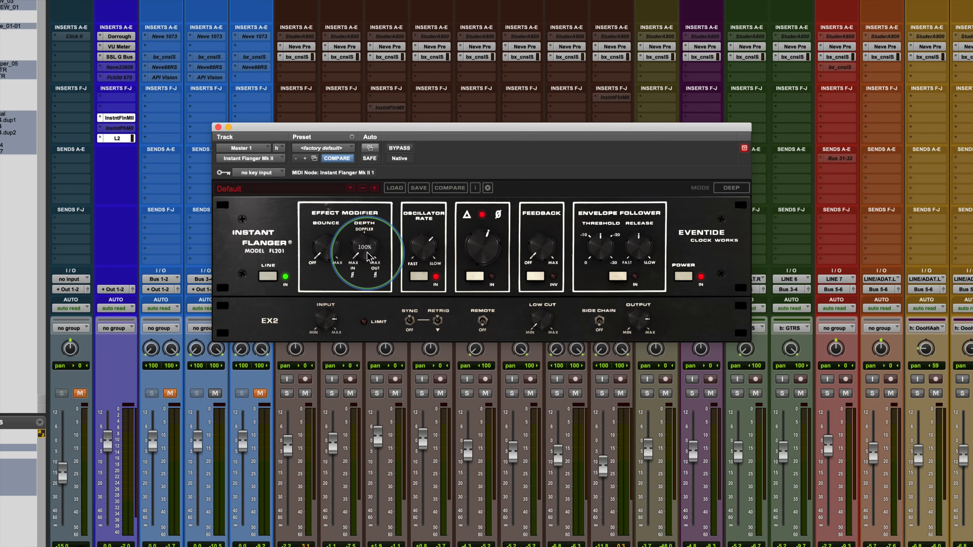
drag(367, 257, 362, 107)
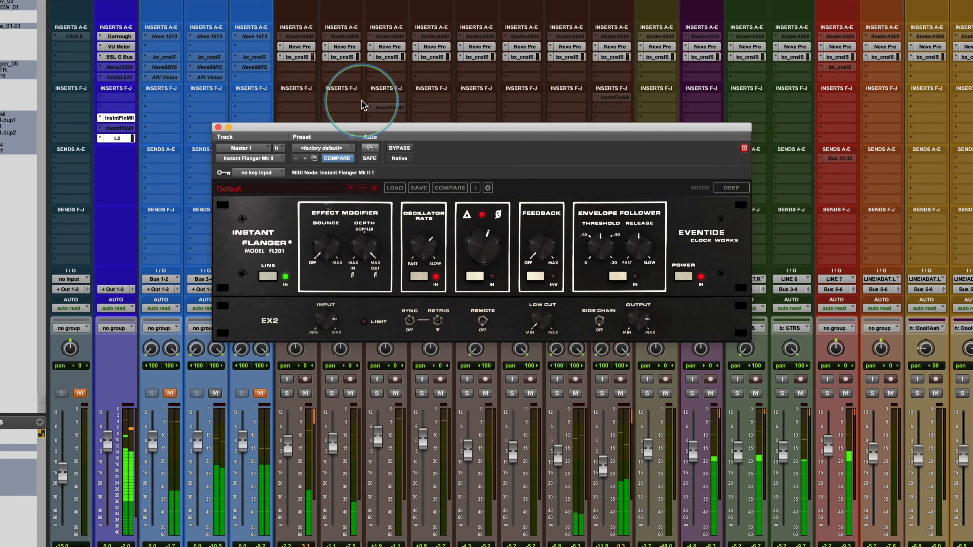
drag(362, 105, 330, 231)
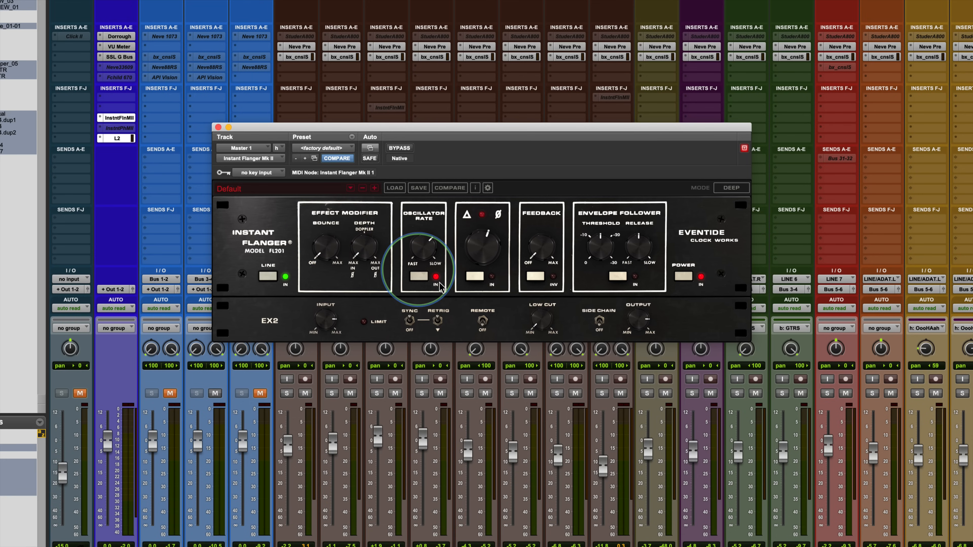
- Audition the Oscillator Rate at 16 Bars during playback and return it to 2 Bars
mouse_move(422, 251)
drag(423, 251, 395, 136)
key(space)
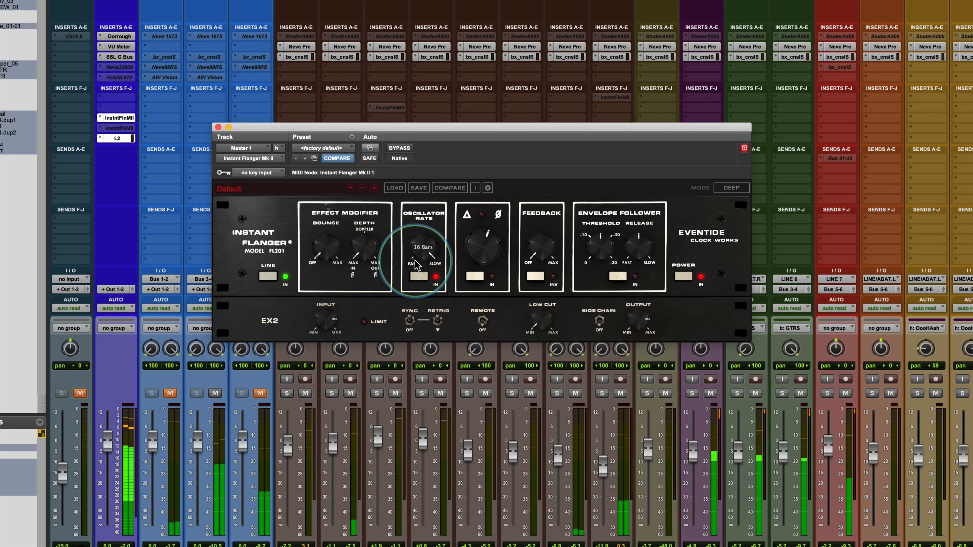
mouse_move(444, 241)
drag(444, 238, 421, 298)
click(547, 253)
- Audition the flanger's Shallow mode on the mix, and return to Deep mode for comparison
click(731, 187)
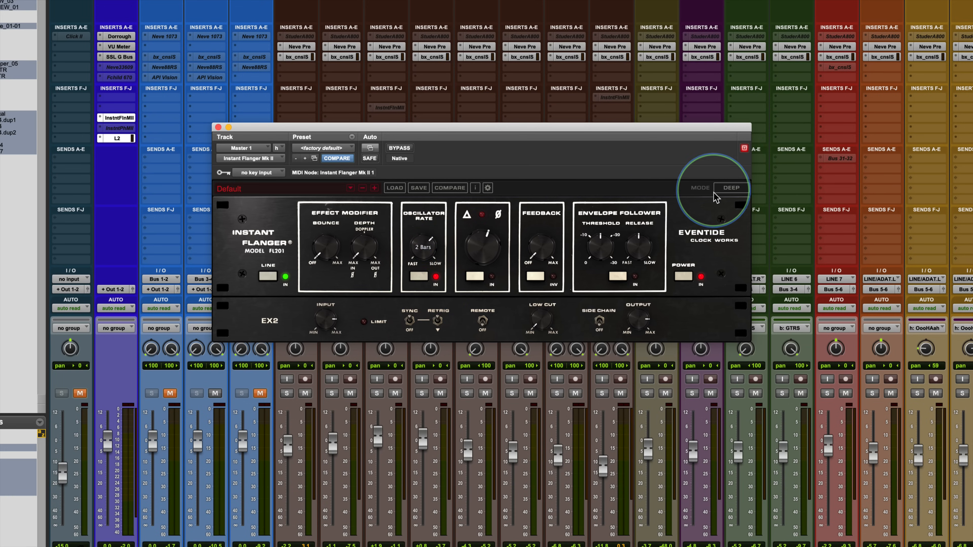
click(726, 200)
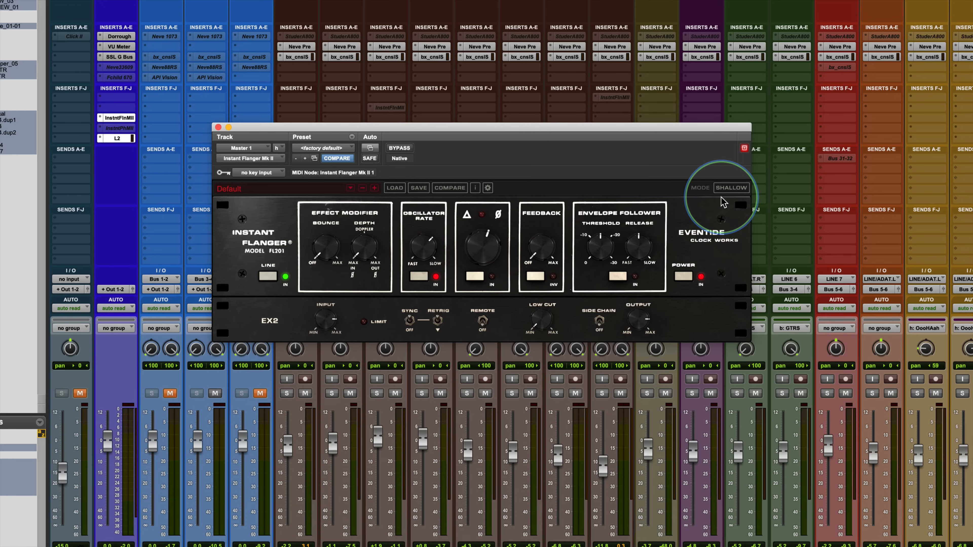
key(space)
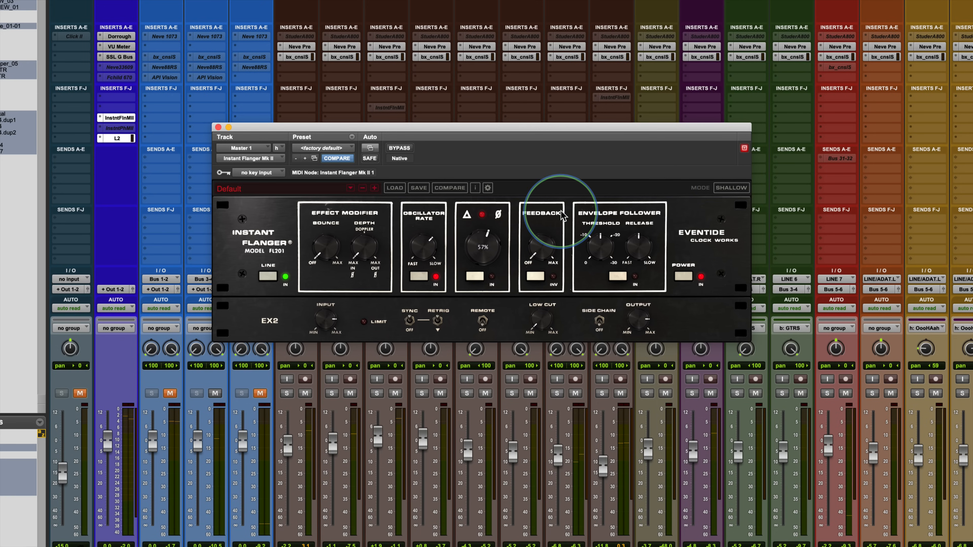
click(731, 188)
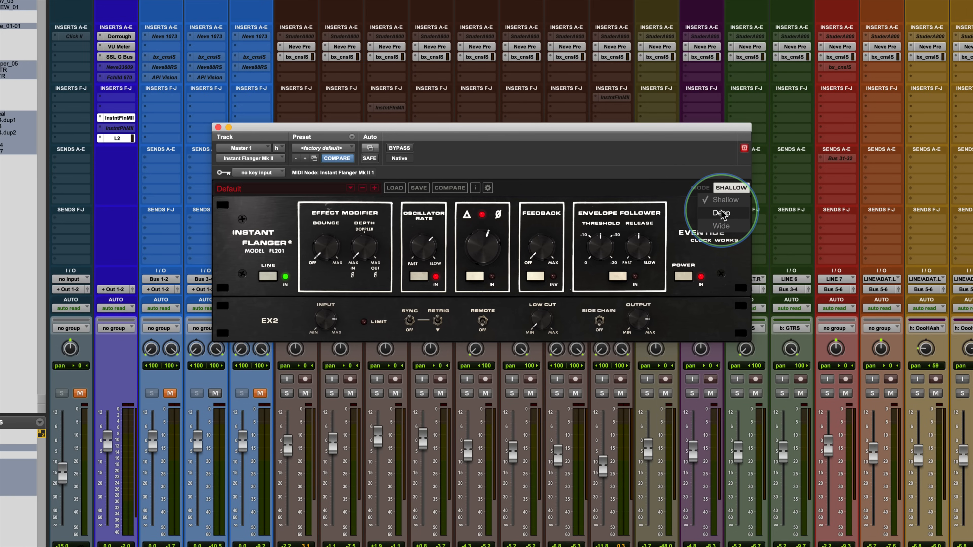
click(716, 216)
key(space)
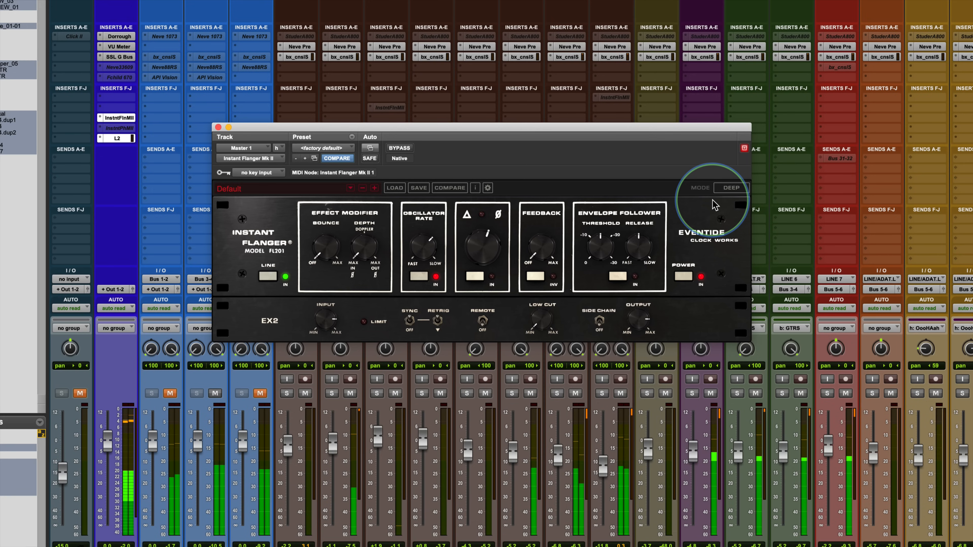
- Audition the flanger's Wide mode and set the mode back to Deep
click(735, 191)
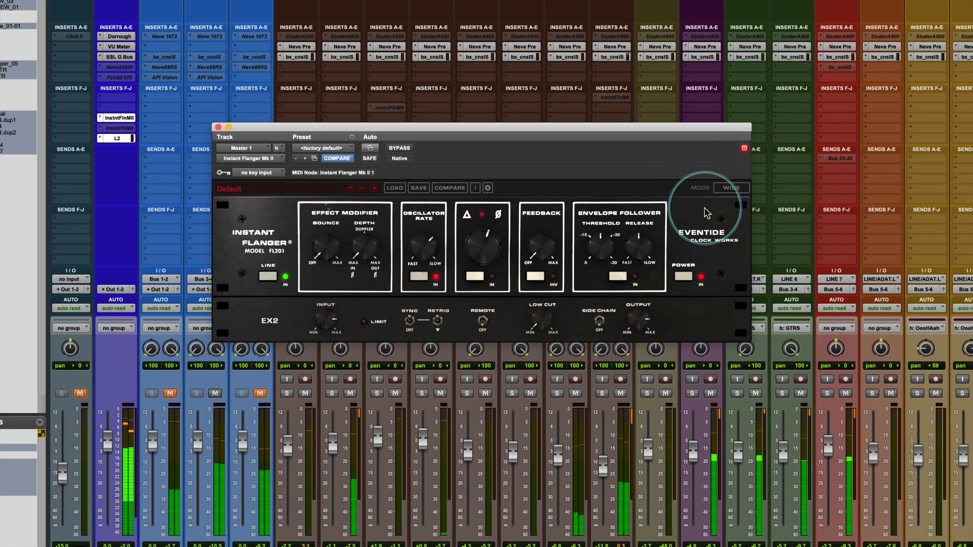
click(730, 187)
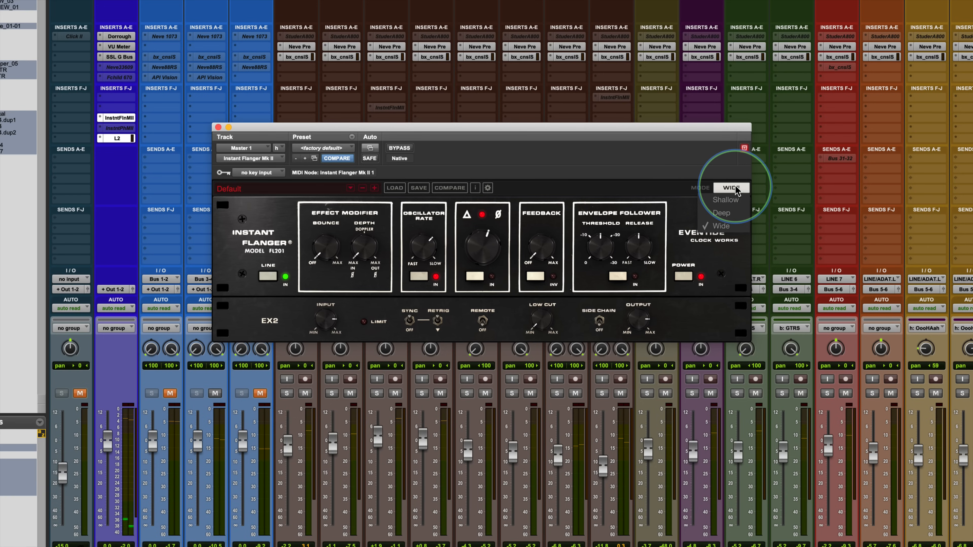
click(722, 213)
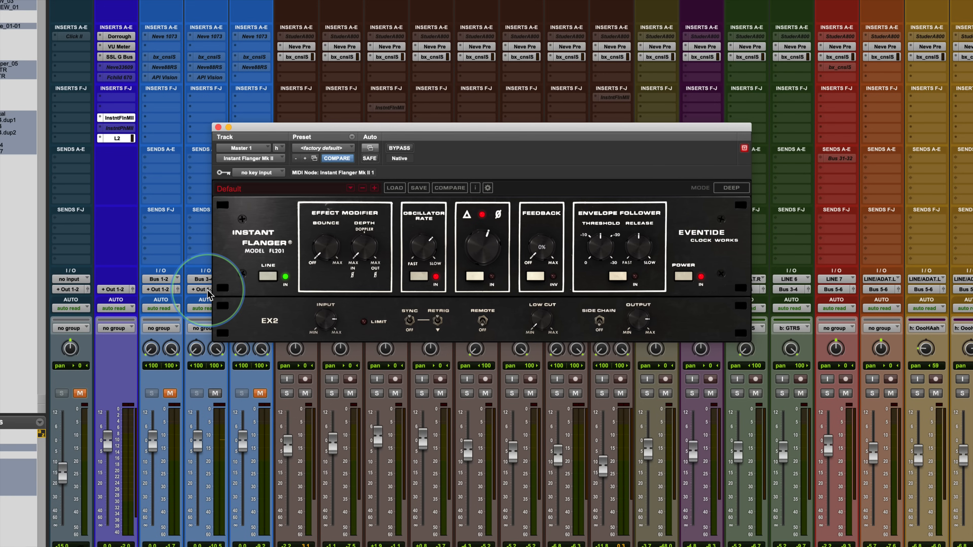
- Switch the oscillator out and the manual flange control in, and sweep the large knob around 50% during playback, ending at 48%
click(419, 275)
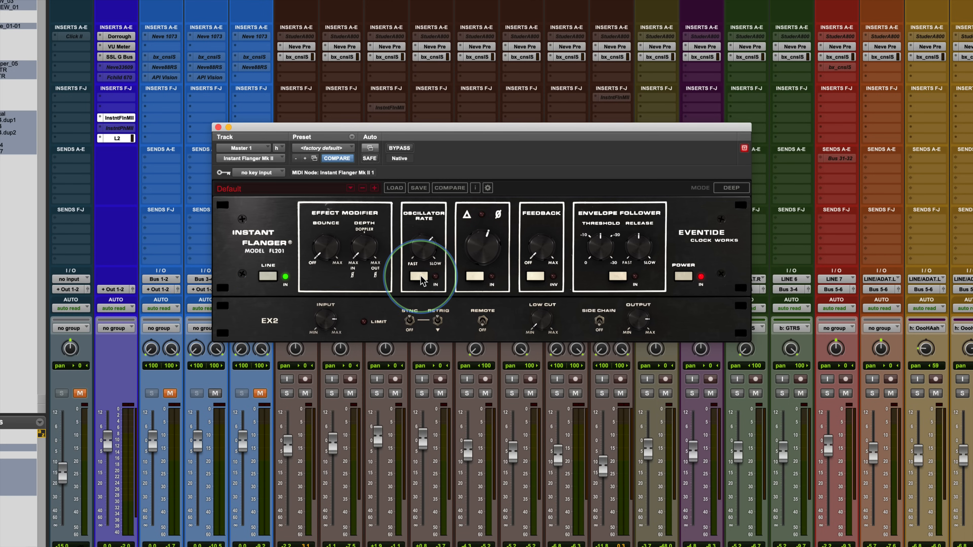
click(472, 282)
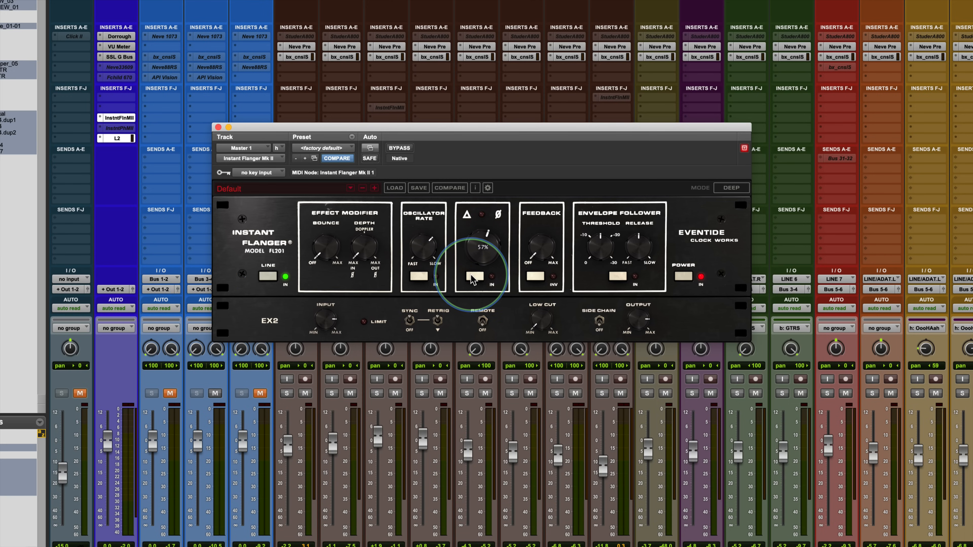
click(477, 276)
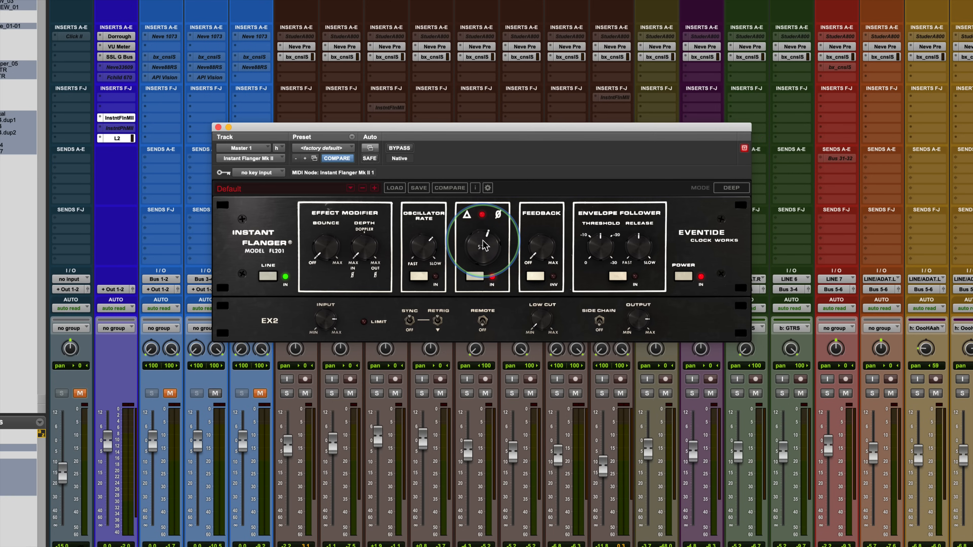
mouse_move(486, 239)
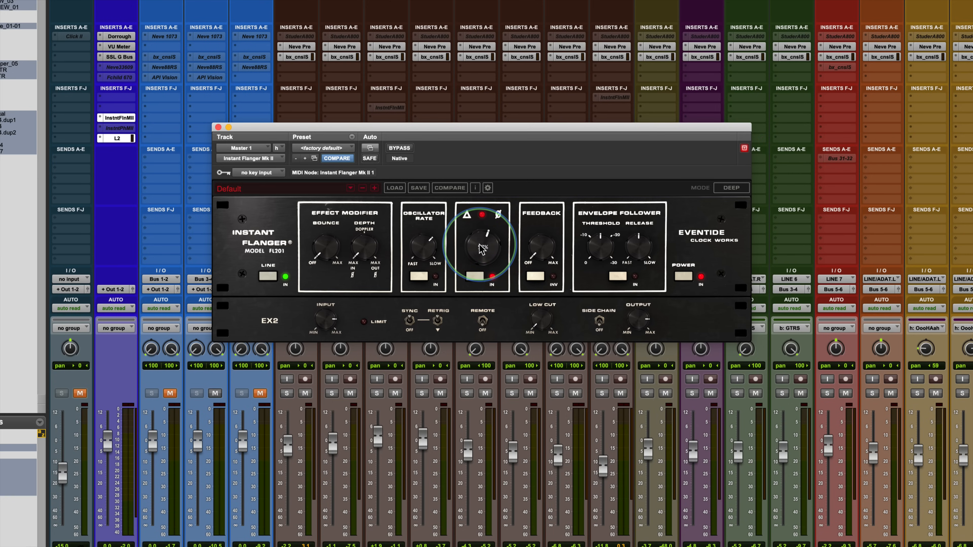
mouse_move(475, 249)
mouse_down()
mouse_move(467, 315)
mouse_move(473, 217)
mouse_move(463, 217)
mouse_move(476, 181)
mouse_move(461, 265)
mouse_move(462, 231)
mouse_move(471, 238)
mouse_up()
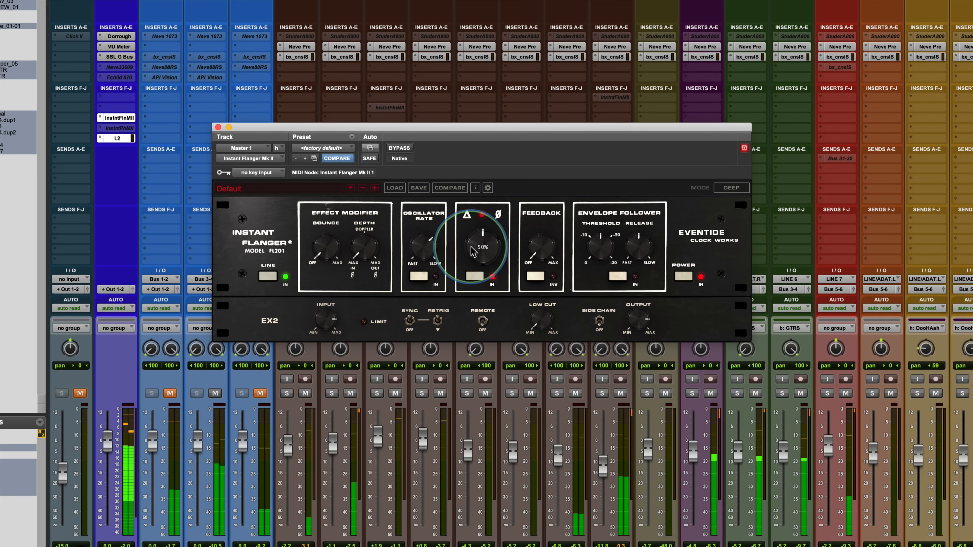
drag(472, 236, 488, 206)
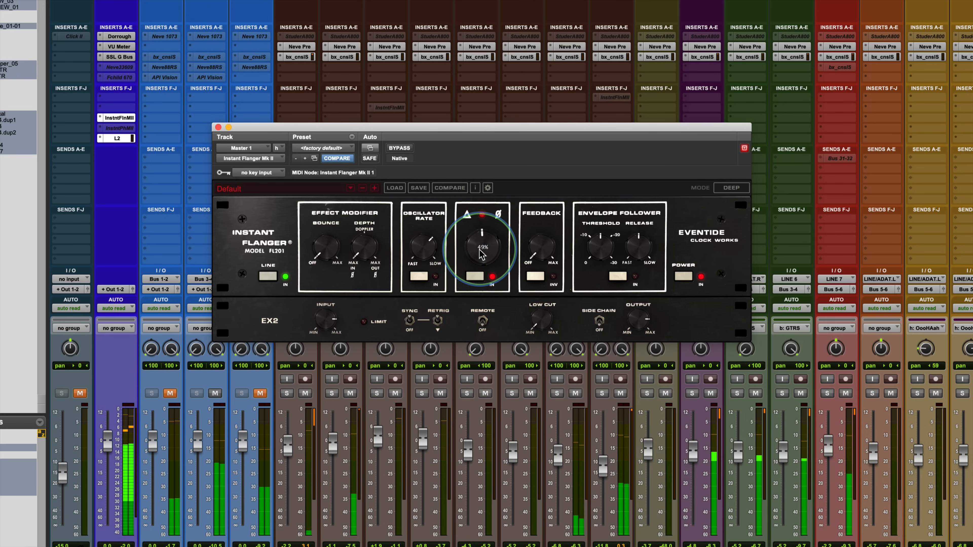
mouse_move(481, 261)
mouse_down()
mouse_move(473, 279)
mouse_move(484, 178)
mouse_move(473, 252)
mouse_move(487, 251)
mouse_move(498, 176)
mouse_move(491, 247)
mouse_up()
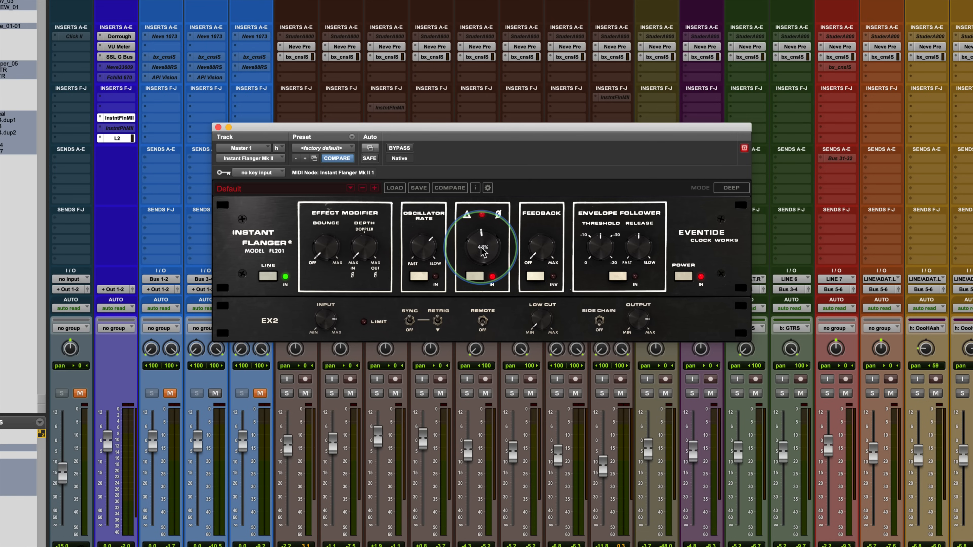
- Change the mode to Shallow and sweep the manual flange knob, ending at 53%
click(721, 187)
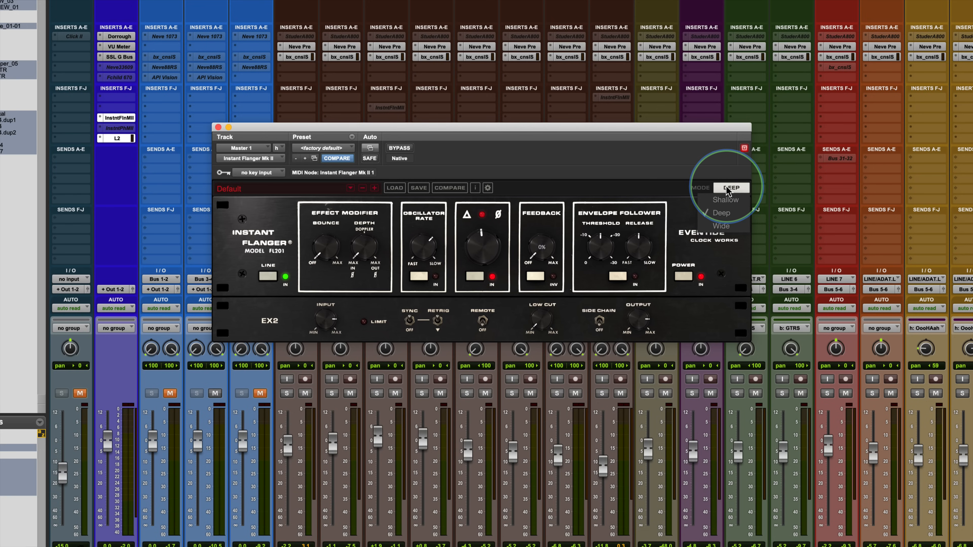
click(544, 276)
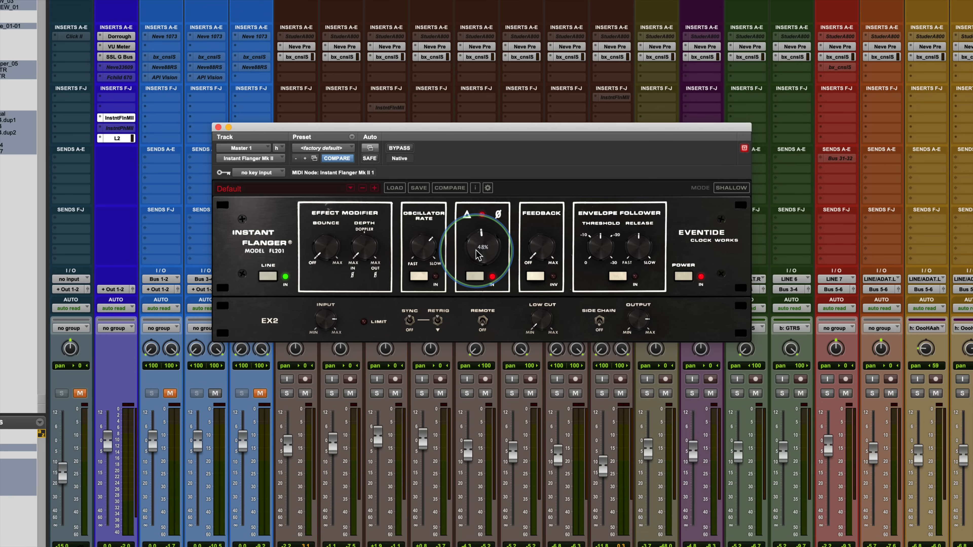
mouse_move(481, 250)
mouse_down()
mouse_move(491, 170)
mouse_move(474, 264)
mouse_move(479, 326)
mouse_move(448, 249)
mouse_move(473, 173)
mouse_move(475, 262)
mouse_up()
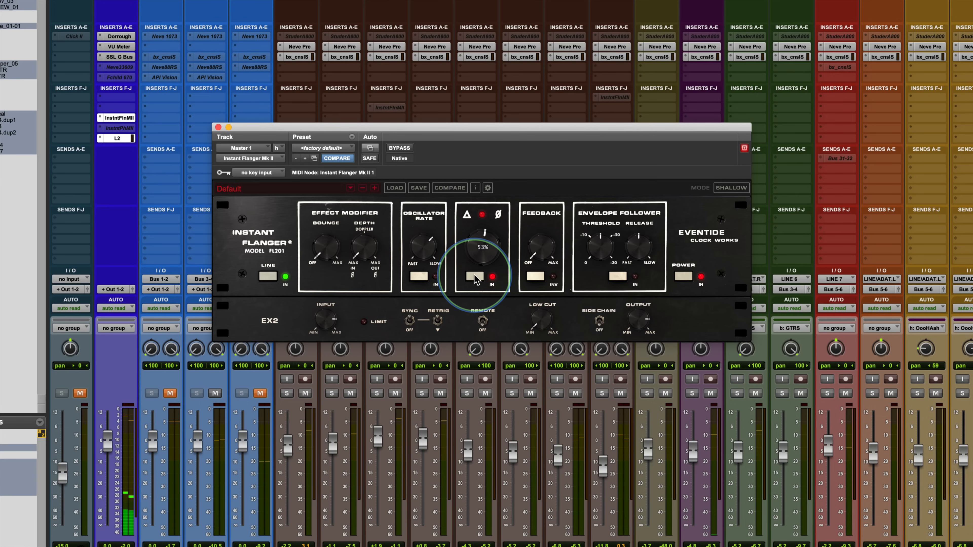
- Return to Deep mode with the manual flange knob at 51%, and switch the manual control out and the oscillator in
click(735, 188)
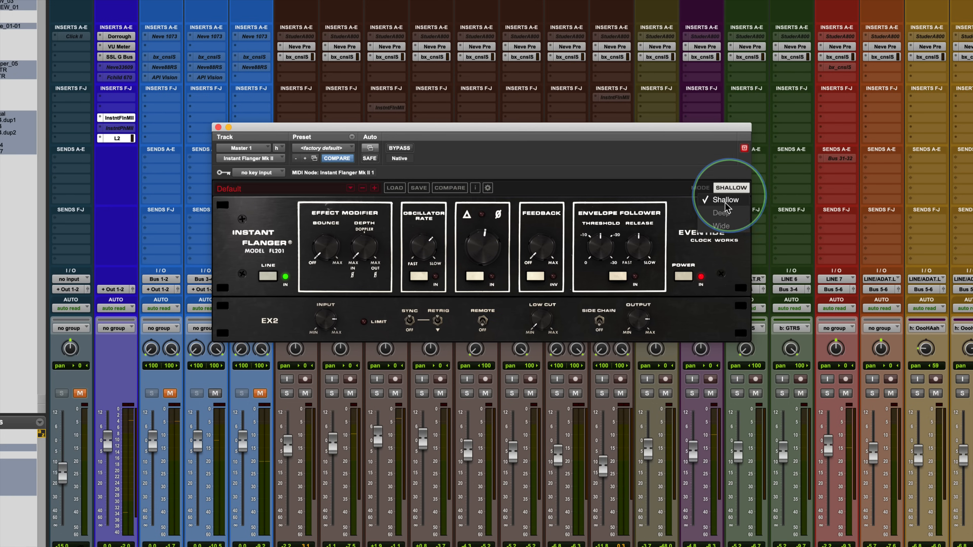
click(722, 213)
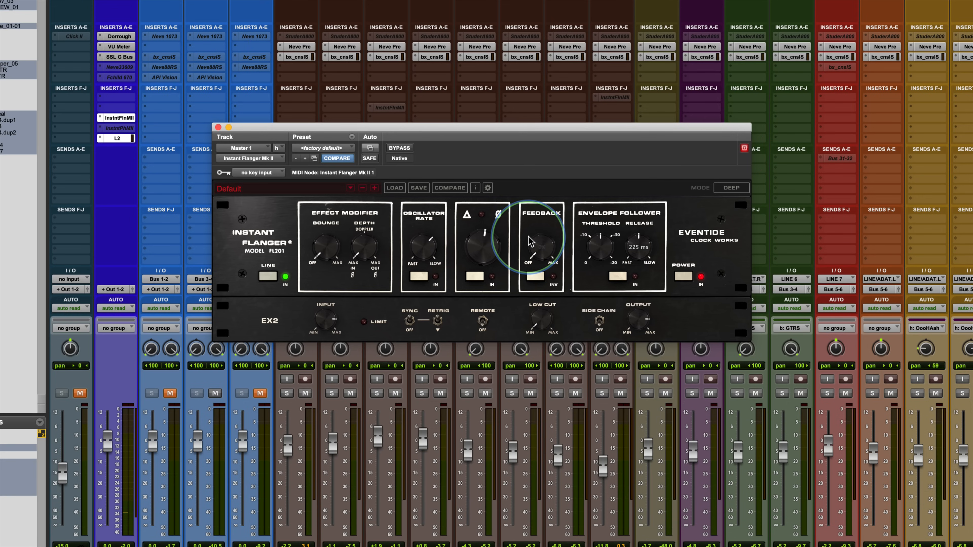
drag(483, 239, 444, 274)
click(425, 274)
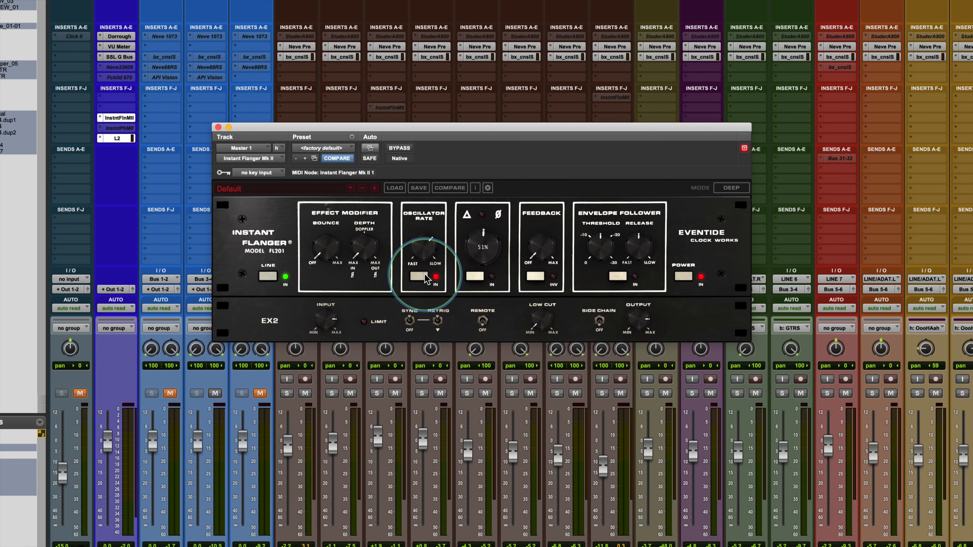
- Play the mix while trying the Feedback invert switch and sweeping the Feedback amount up toward maximum
click(535, 276)
mouse_move(413, 245)
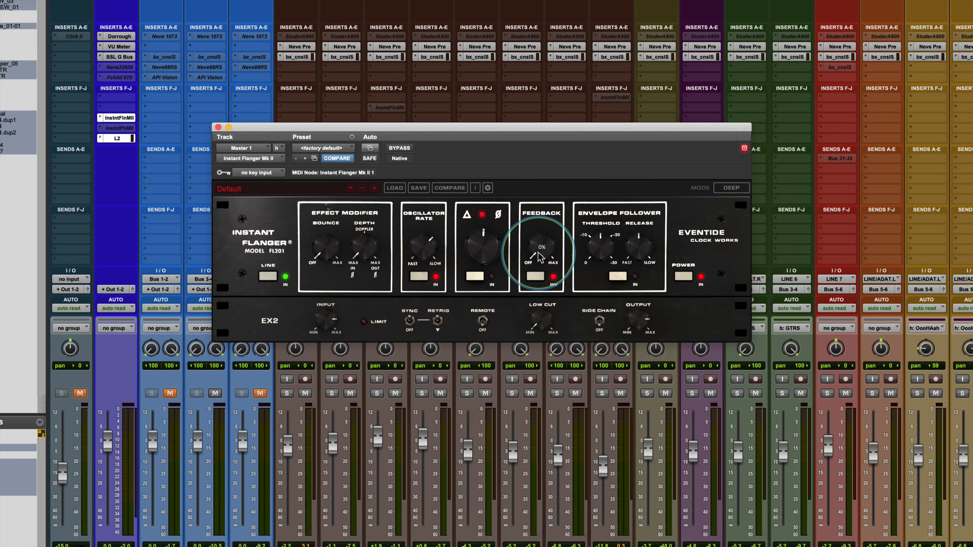
click(537, 273)
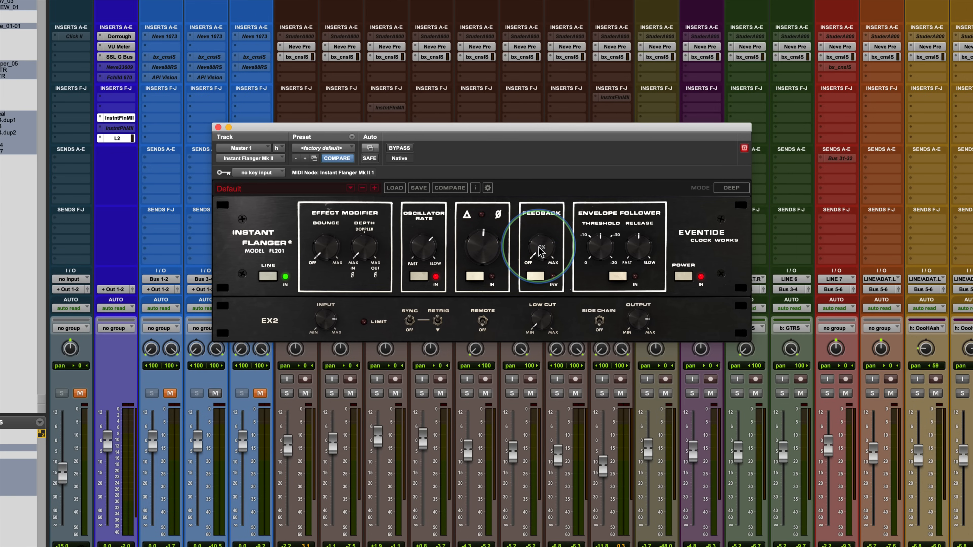
key(space)
drag(537, 245, 535, 148)
drag(532, 266, 540, 247)
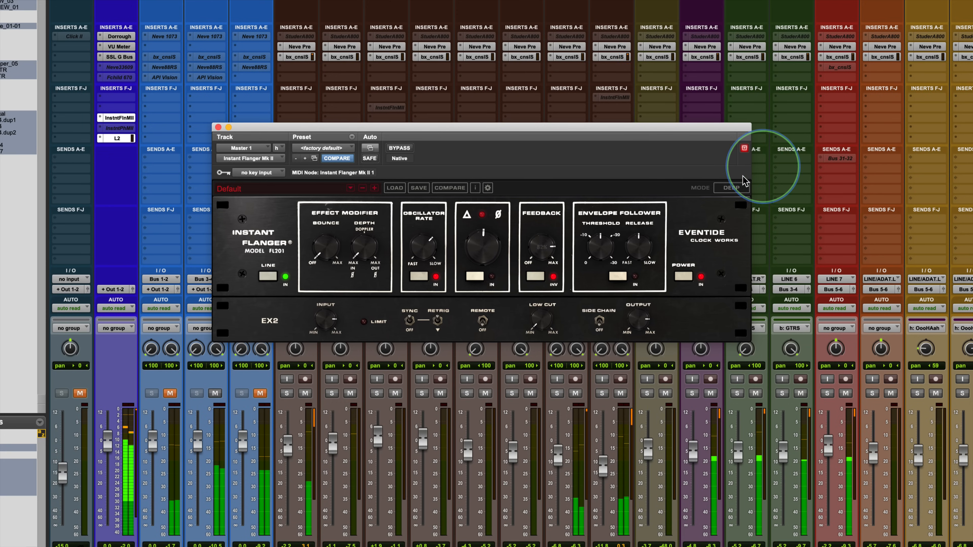
- Set the mode to Shallow and lower Feedback to about halfway with its invert switch off
click(731, 188)
drag(536, 257, 539, 280)
click(538, 278)
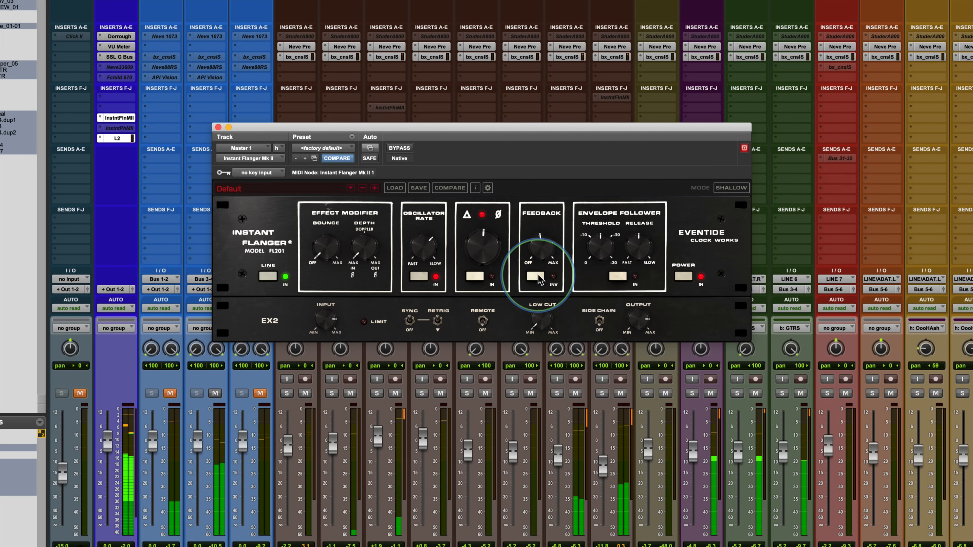
- Switch the flanger's oscillator out
mouse_move(556, 261)
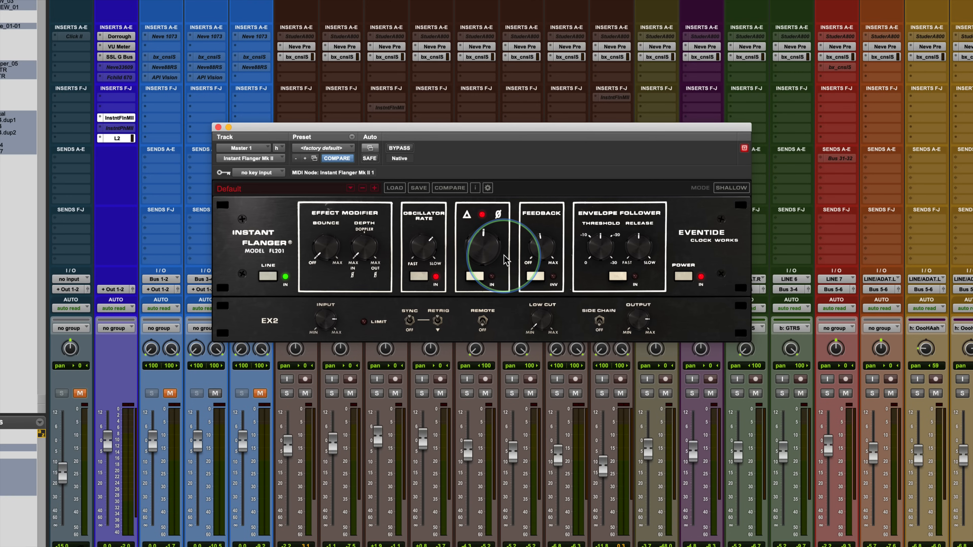
click(420, 277)
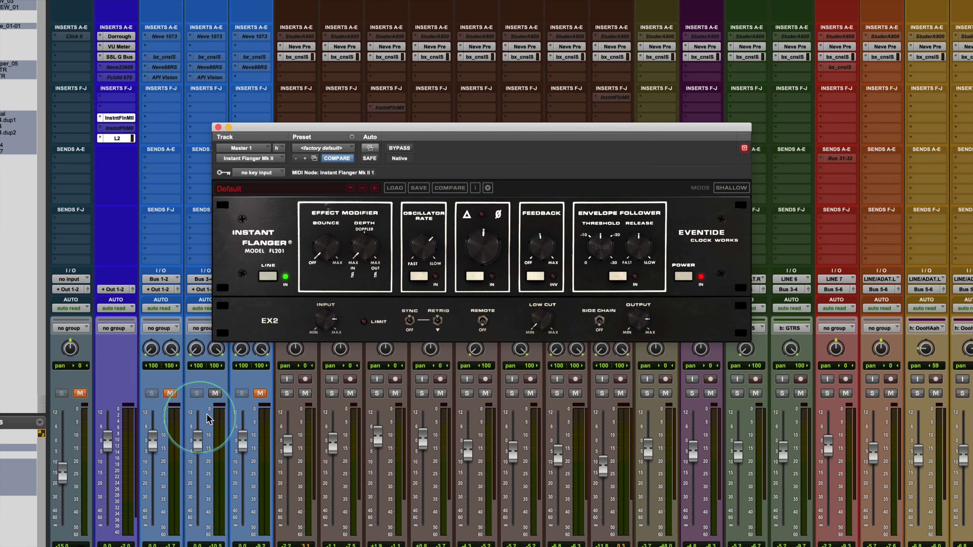
- Unmute the GTRS track and move the flanger window lower over the middle of the mixer
click(215, 393)
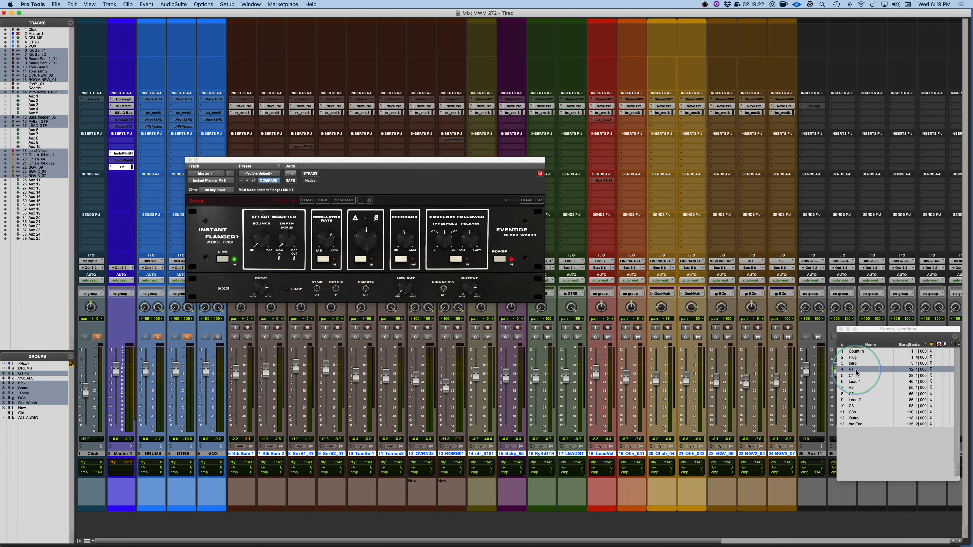
drag(535, 165, 621, 206)
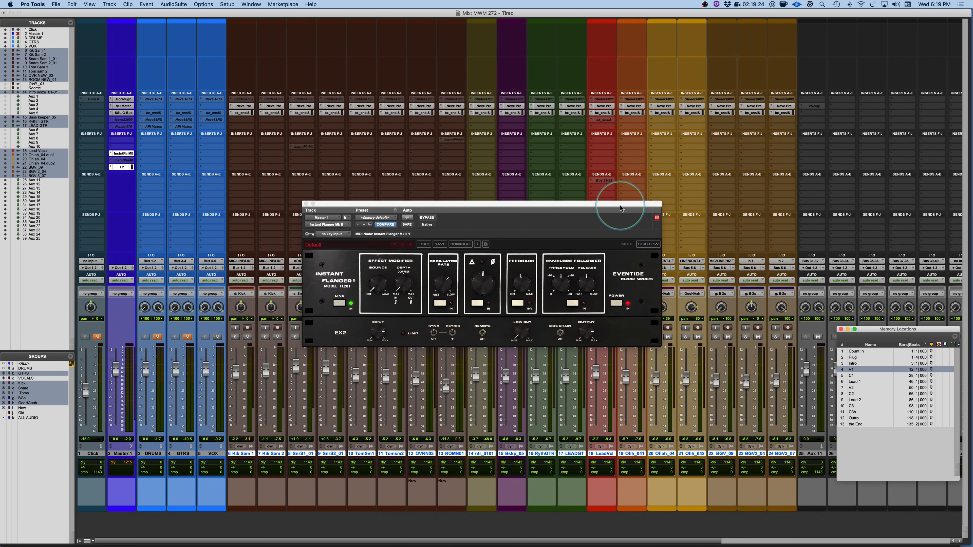
- Play the mix with the flanger's envelope follower in, trying its threshold and a 37 ms release, and switch it back out
mouse_move(570, 291)
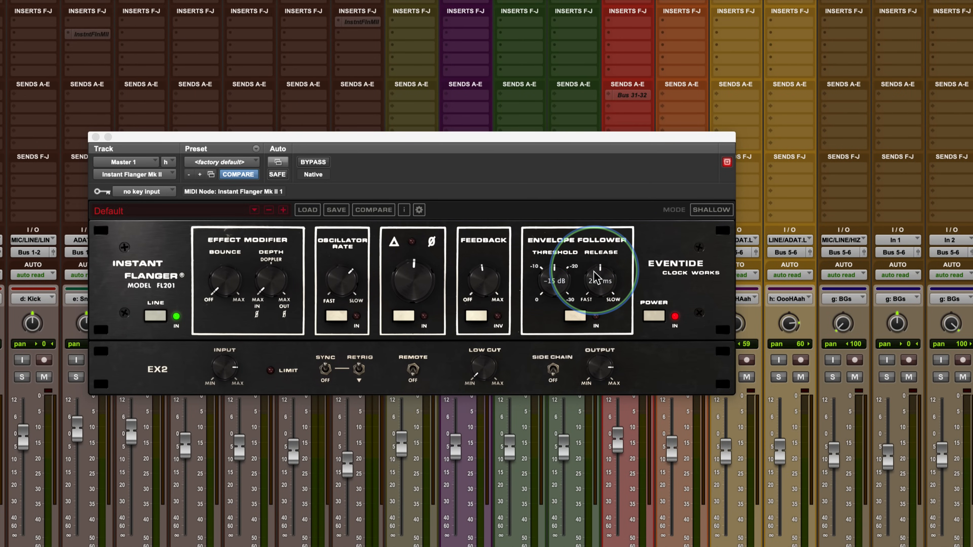
click(575, 316)
drag(559, 298, 551, 261)
mouse_move(599, 292)
drag(600, 291, 592, 330)
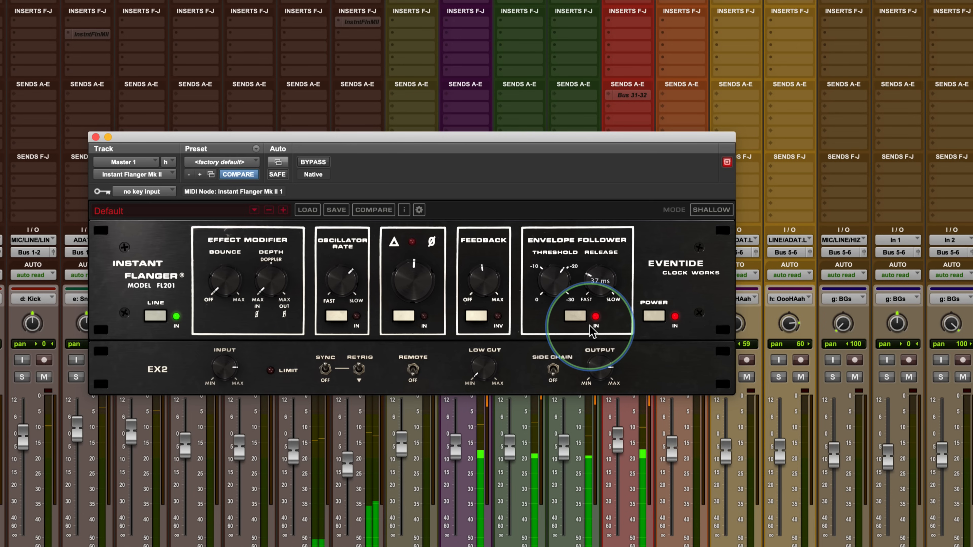
drag(600, 282, 550, 297)
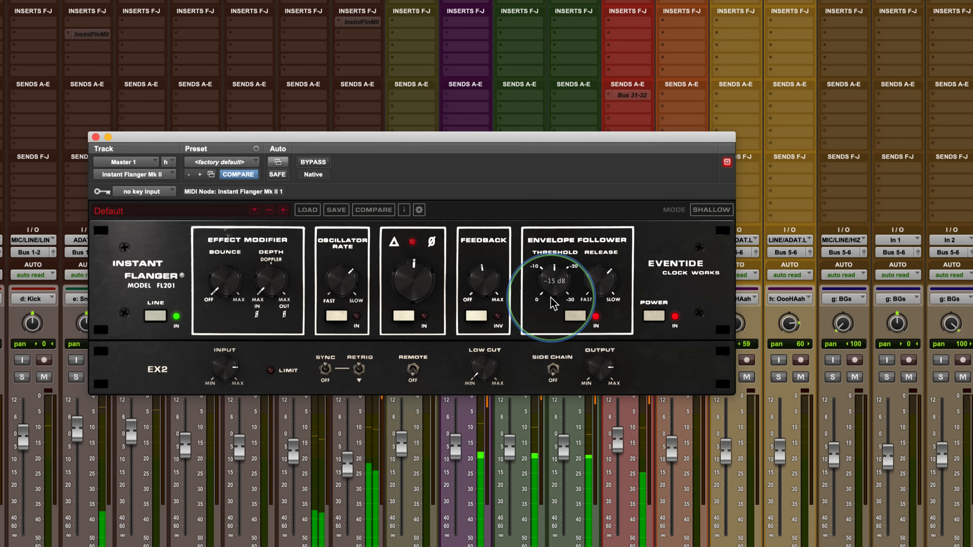
click(576, 318)
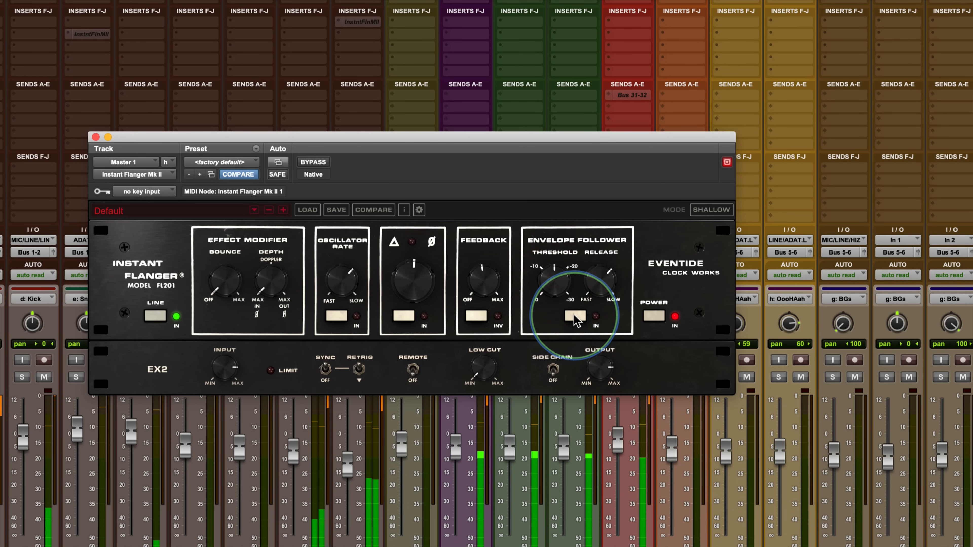
- Audition the envelope follower with the threshold turned toward -20 dB and the release readjusted, and switch it out
mouse_move(598, 284)
mouse_down()
mouse_move(595, 308)
mouse_move(592, 299)
mouse_up()
drag(551, 284, 560, 266)
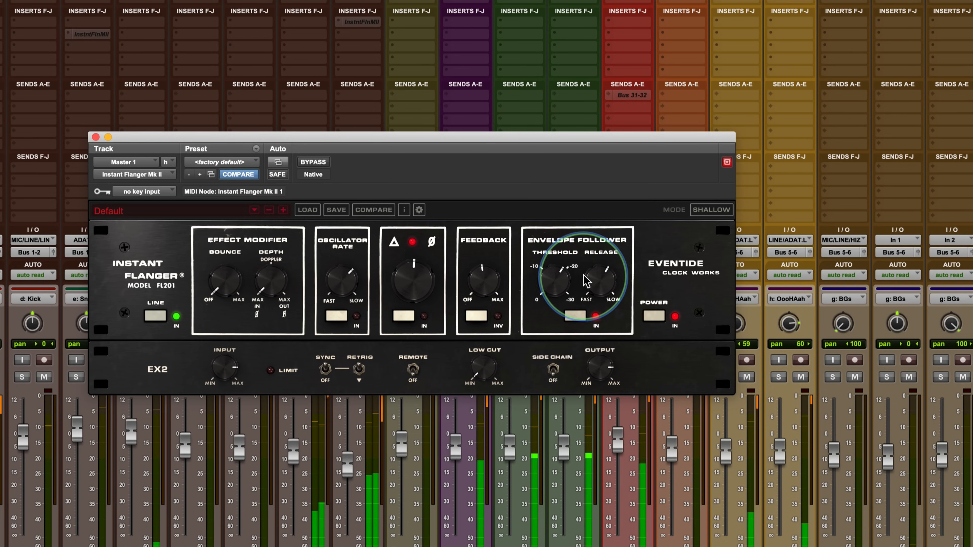
mouse_move(593, 280)
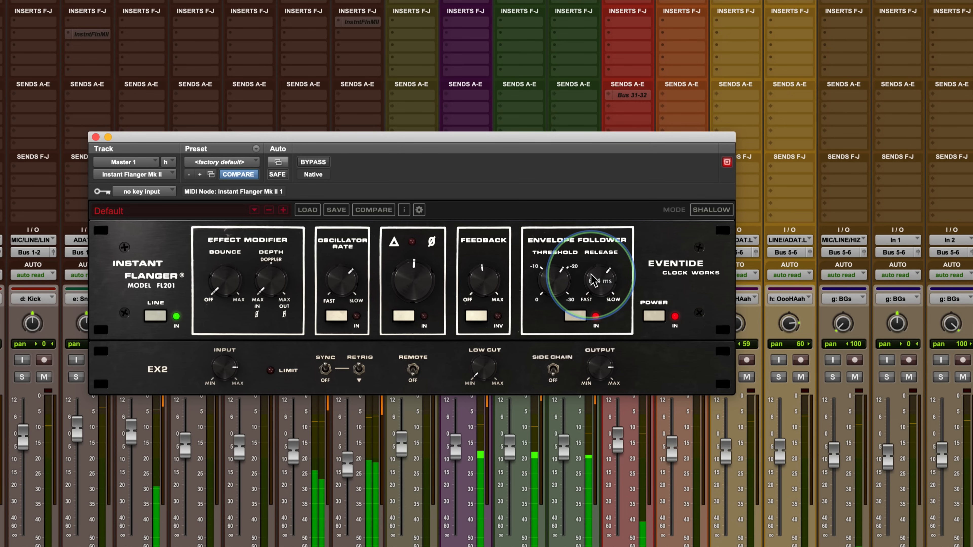
mouse_move(554, 299)
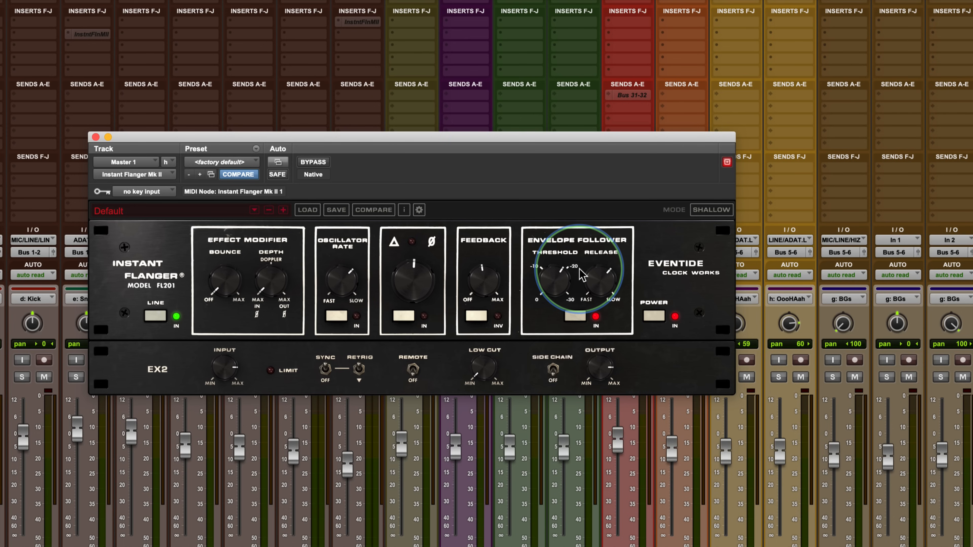
mouse_move(545, 259)
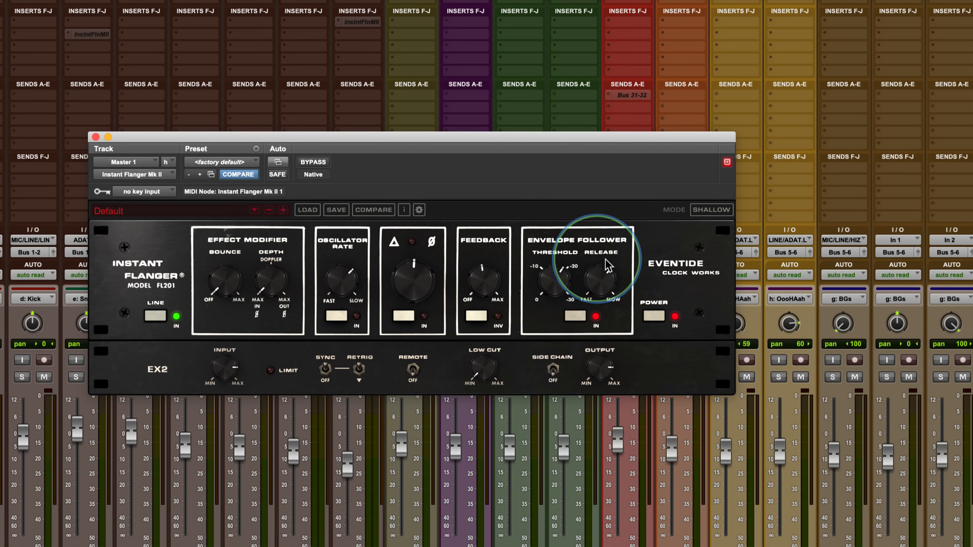
click(576, 316)
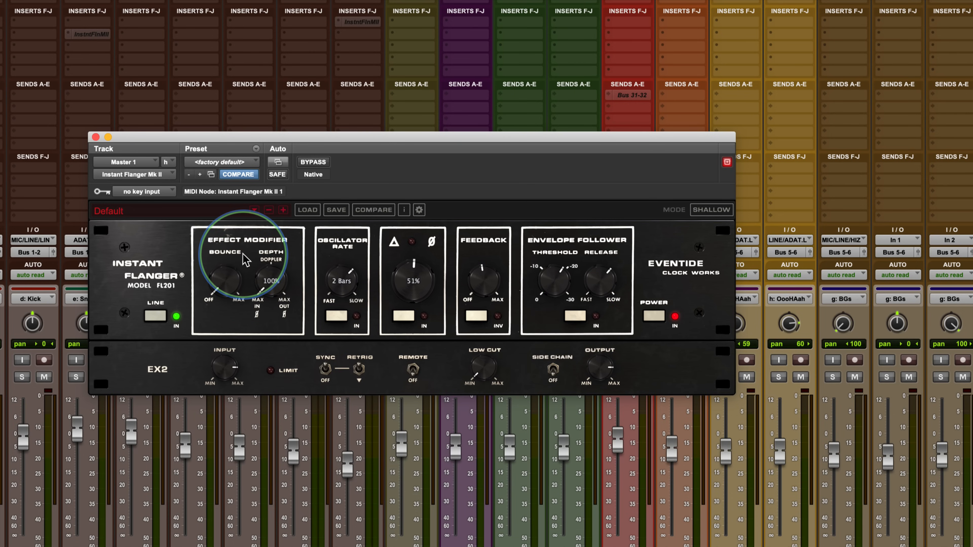
mouse_move(413, 287)
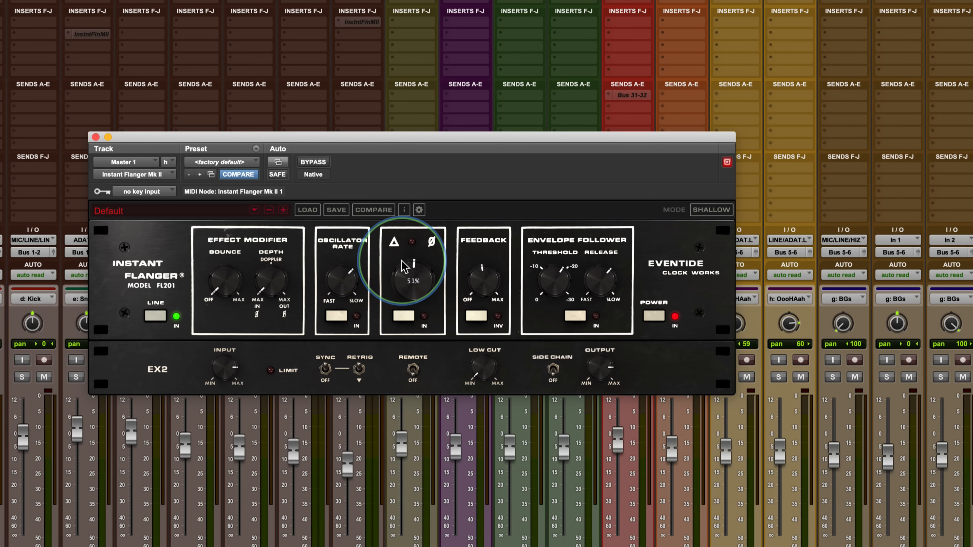
mouse_move(494, 295)
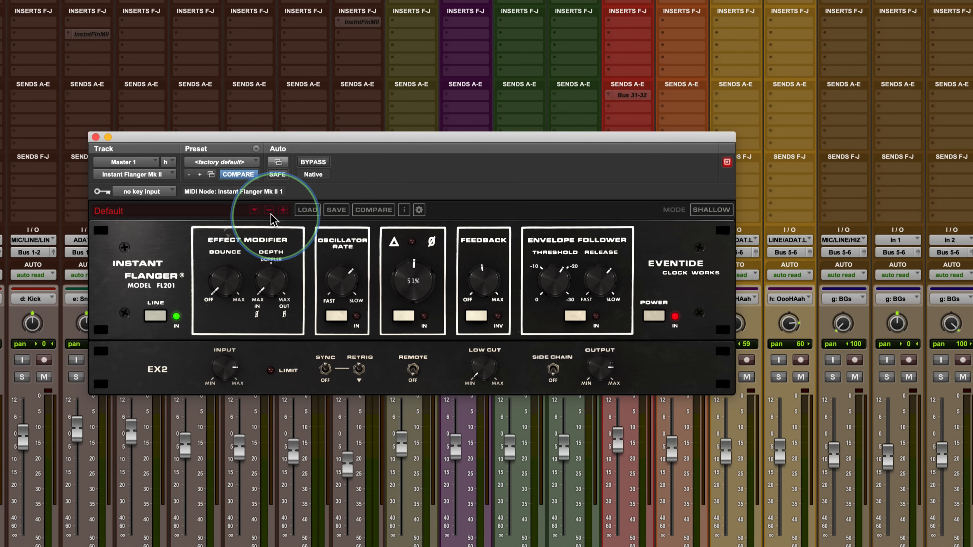
- Look through the flanger's preset categories, including the 04 - Artists folders, and close the list without loading a preset
click(255, 210)
mouse_move(289, 219)
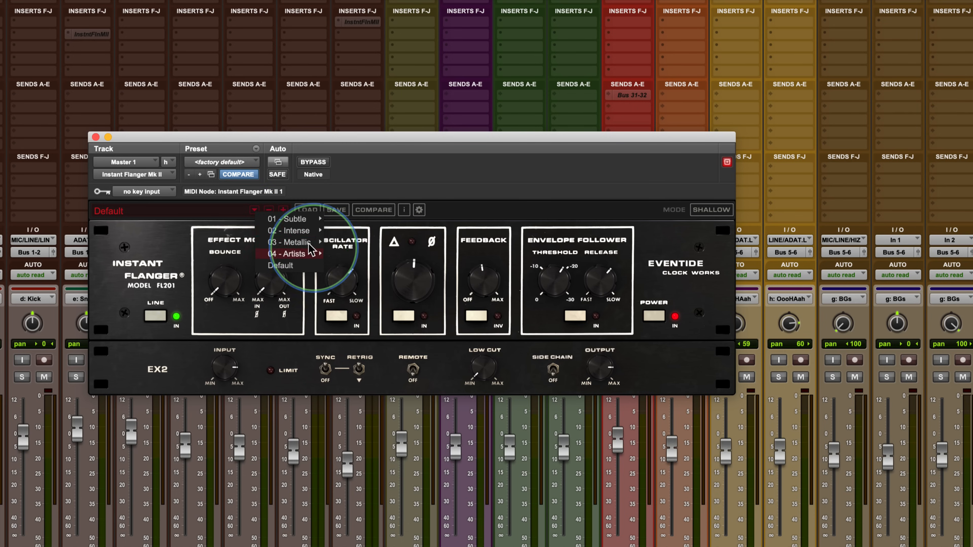
mouse_move(310, 242)
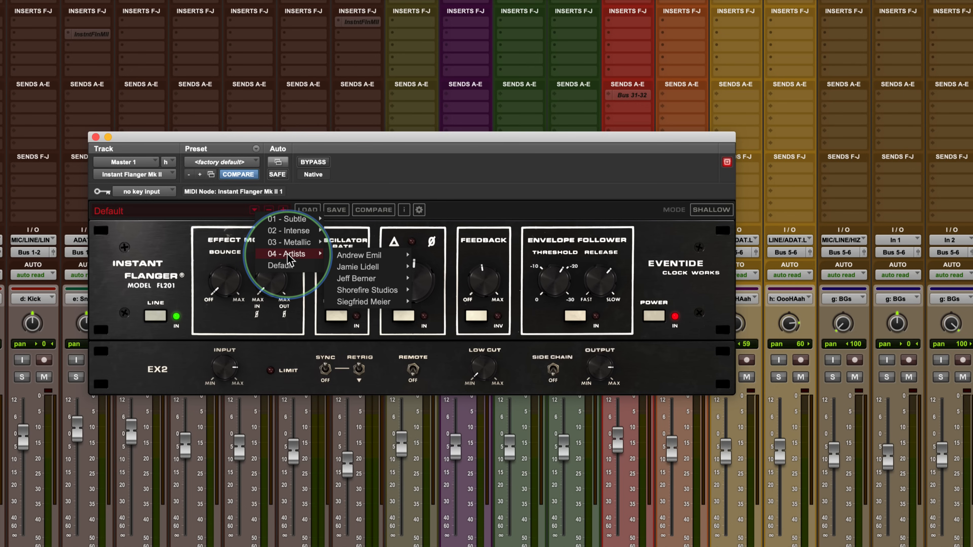
mouse_move(360, 256)
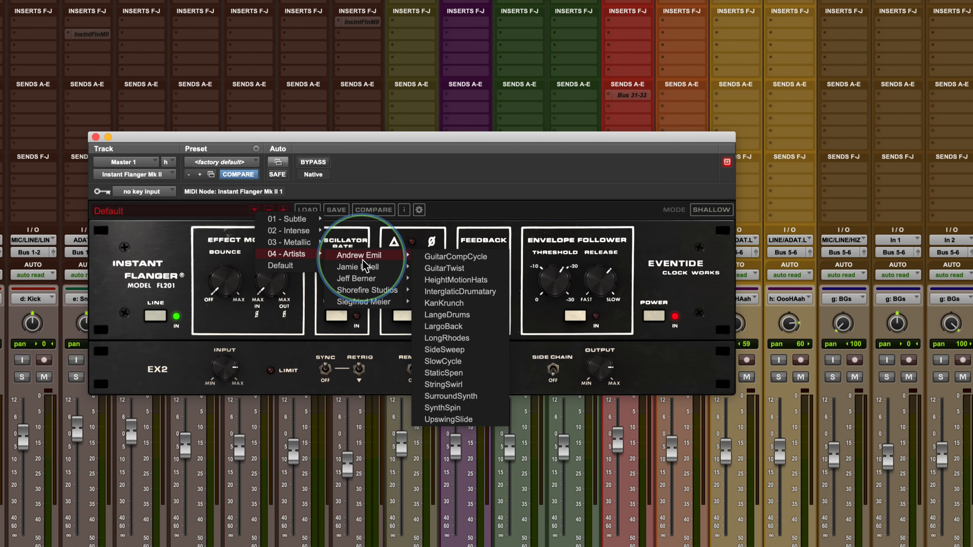
mouse_move(366, 283)
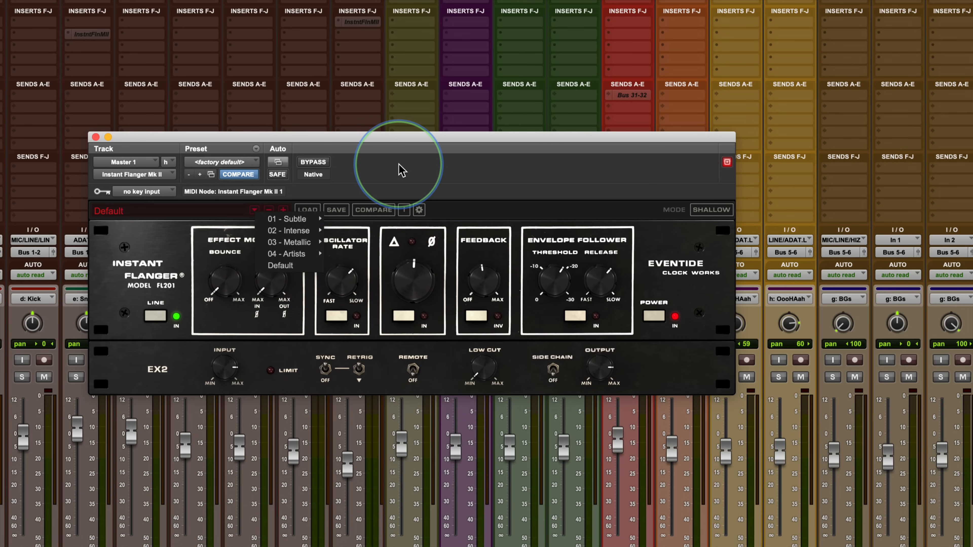
click(527, 207)
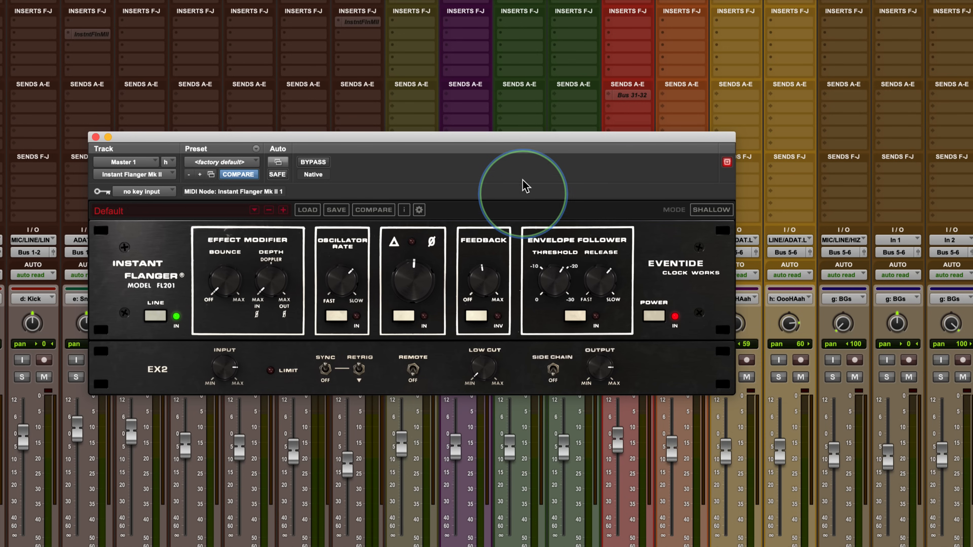
- Shift the flanger window sideways over the mixer and switch to Microsoft PowerPoint
drag(522, 138, 582, 141)
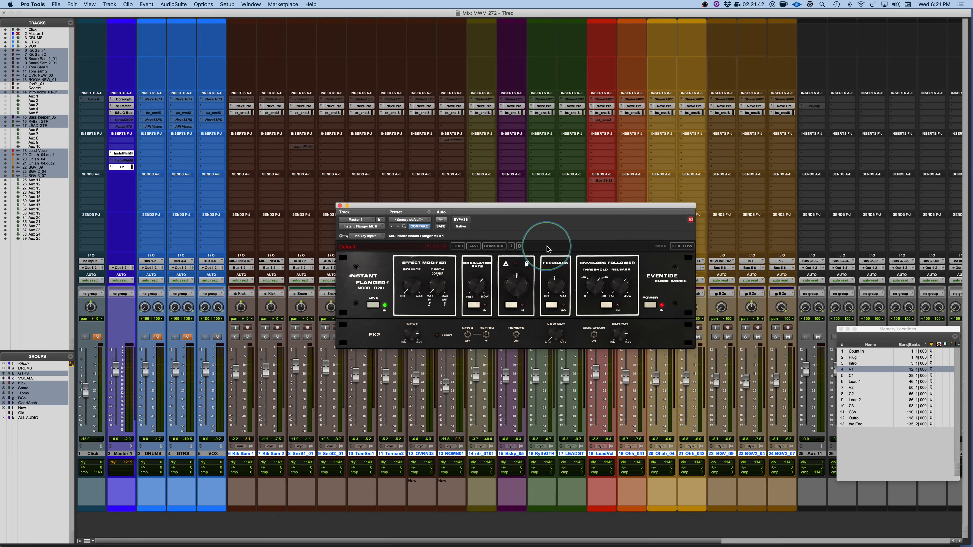
key(super+Tab)
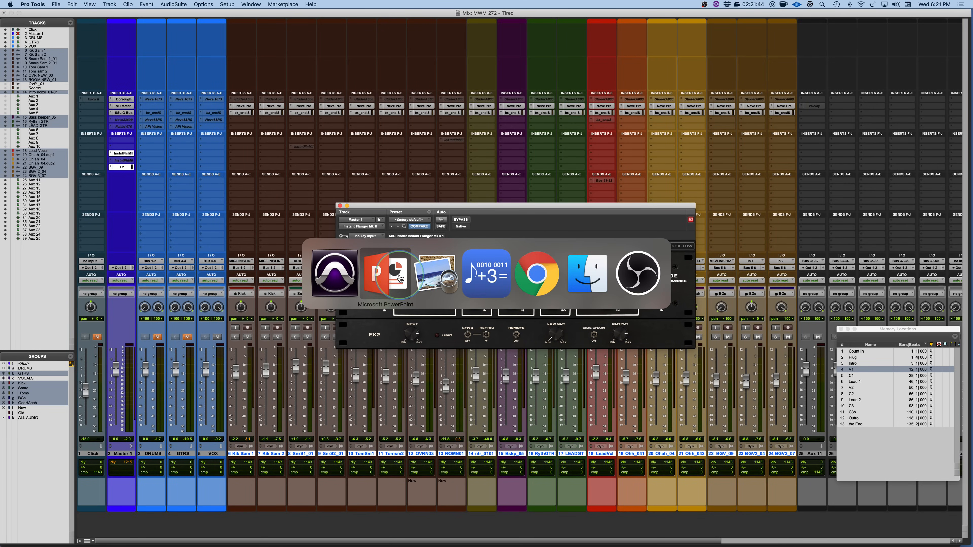